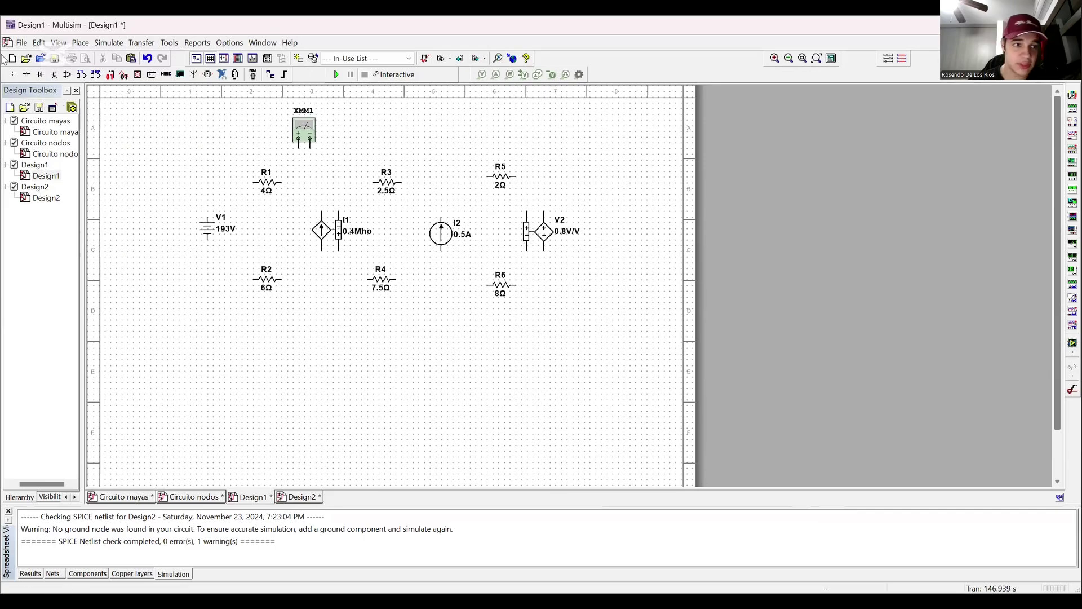
- Find the DC_POWER voltage source in the POWER_SOURCES family of the component library
click(12, 77)
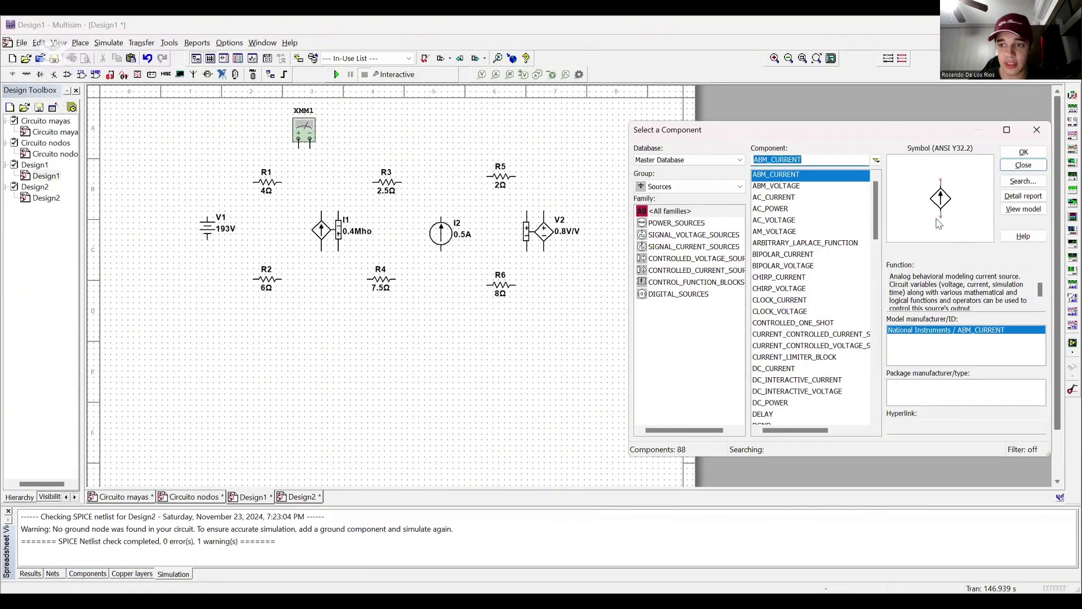
click(679, 224)
text(DC_)
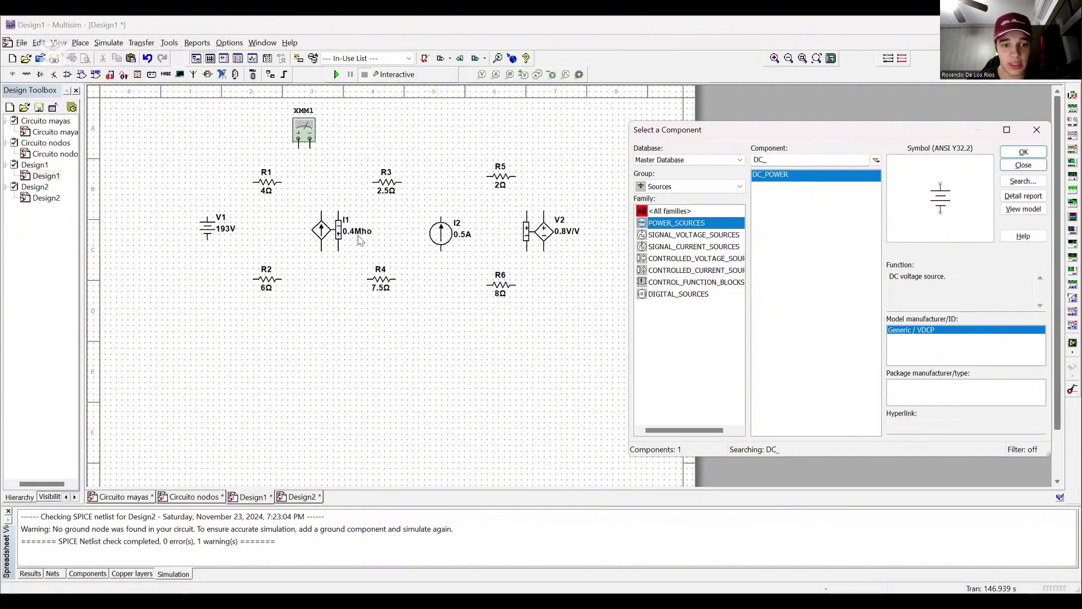
- Examine the signal and controlled voltage and current source families, the control function blocks, and the resistor list in the component library
click(674, 237)
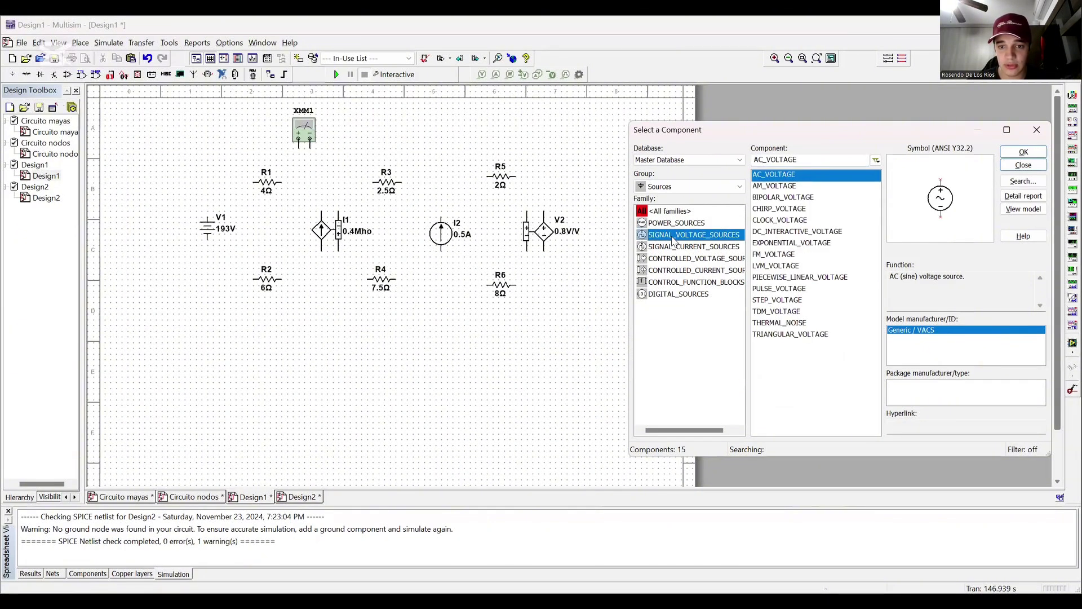
click(699, 249)
click(698, 270)
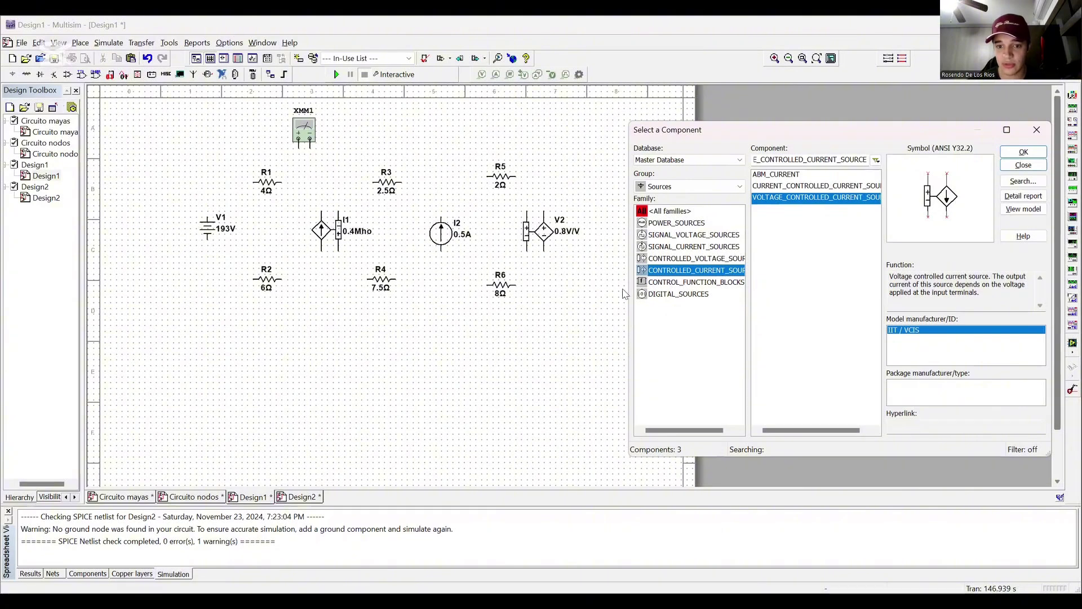
click(674, 283)
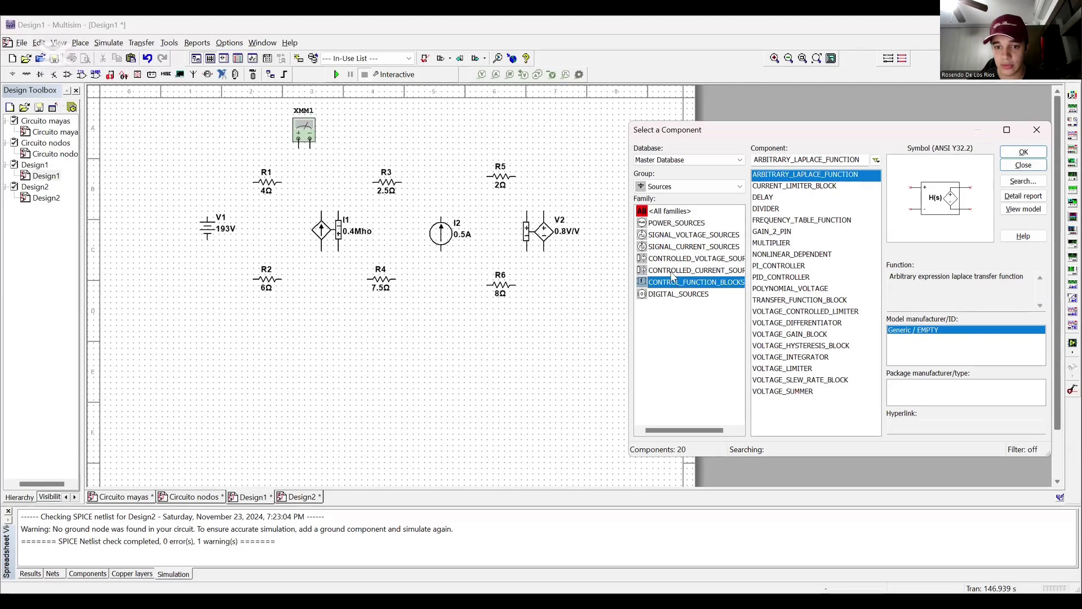
click(672, 272)
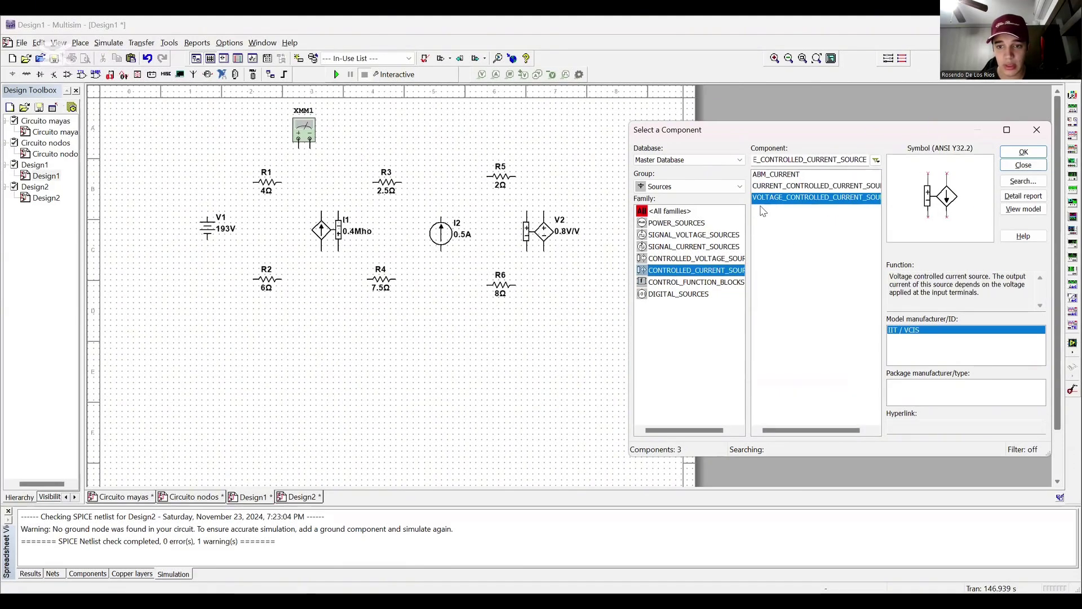
click(768, 188)
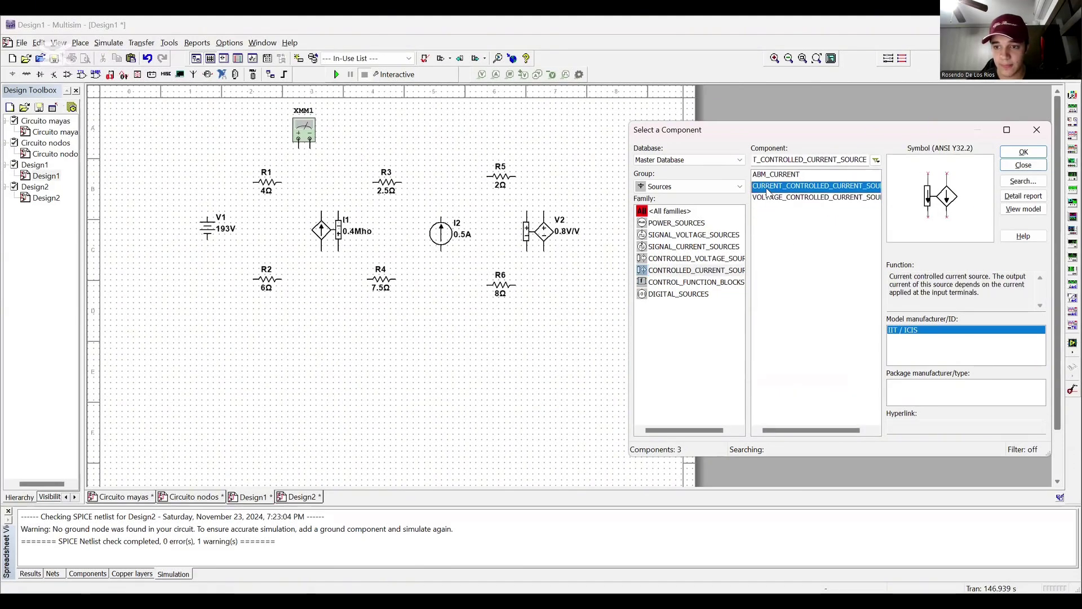
click(697, 260)
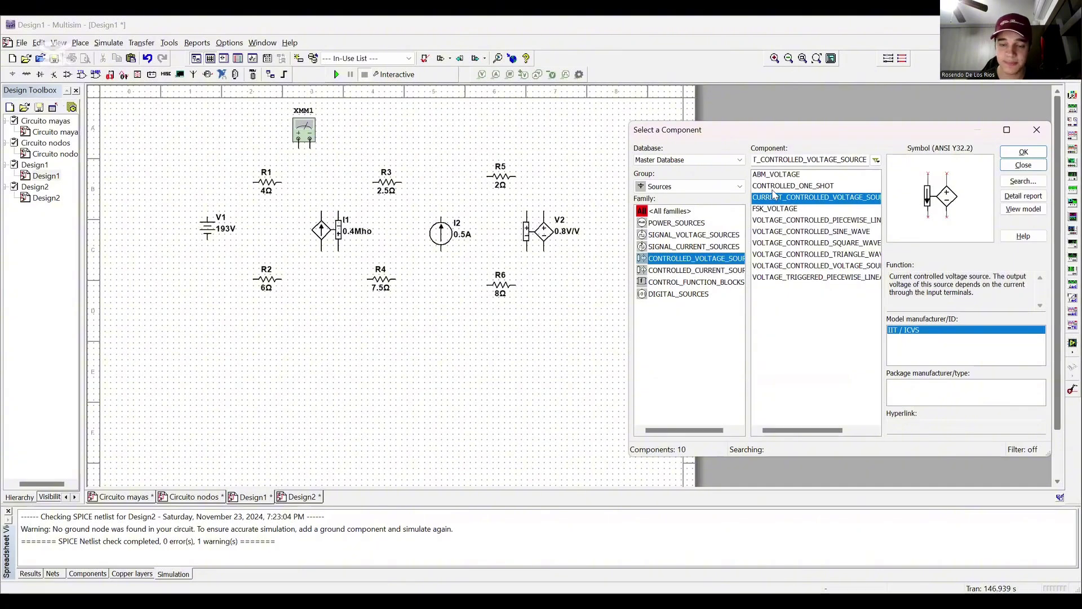
click(688, 248)
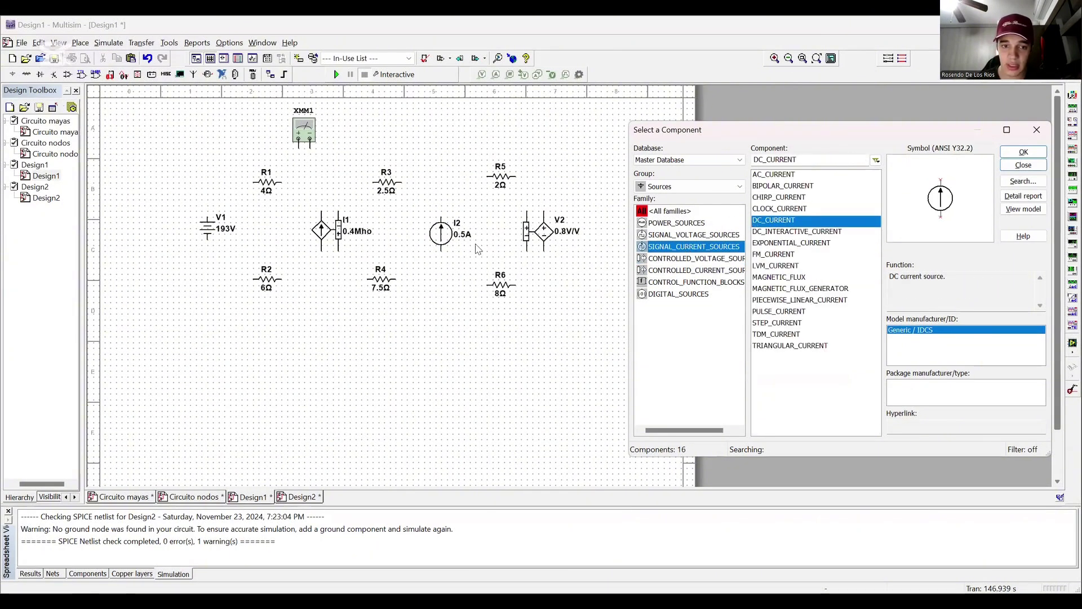
click(26, 75)
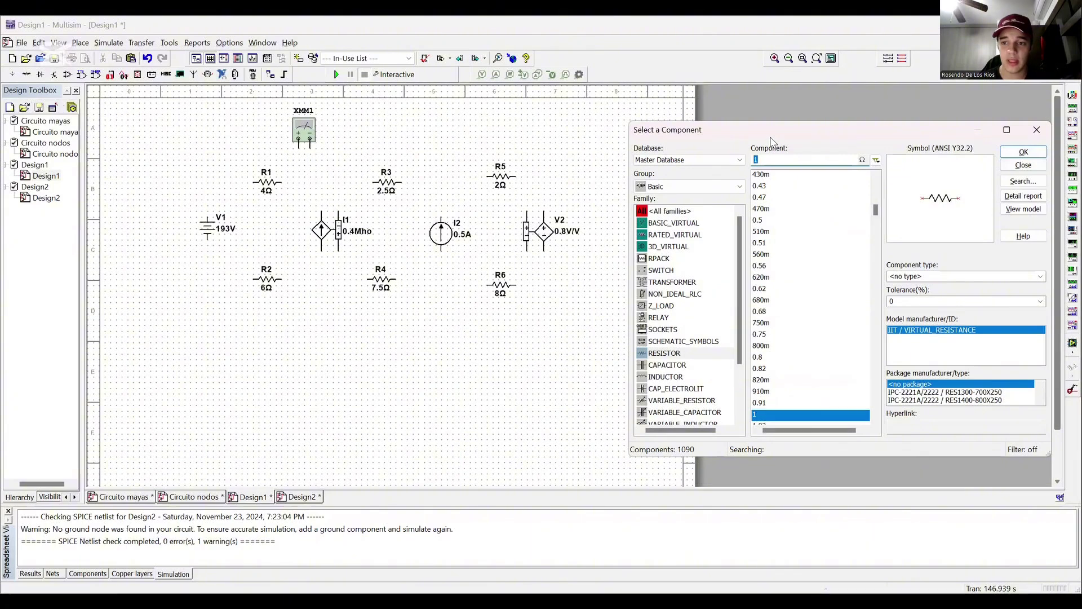
key(Escape)
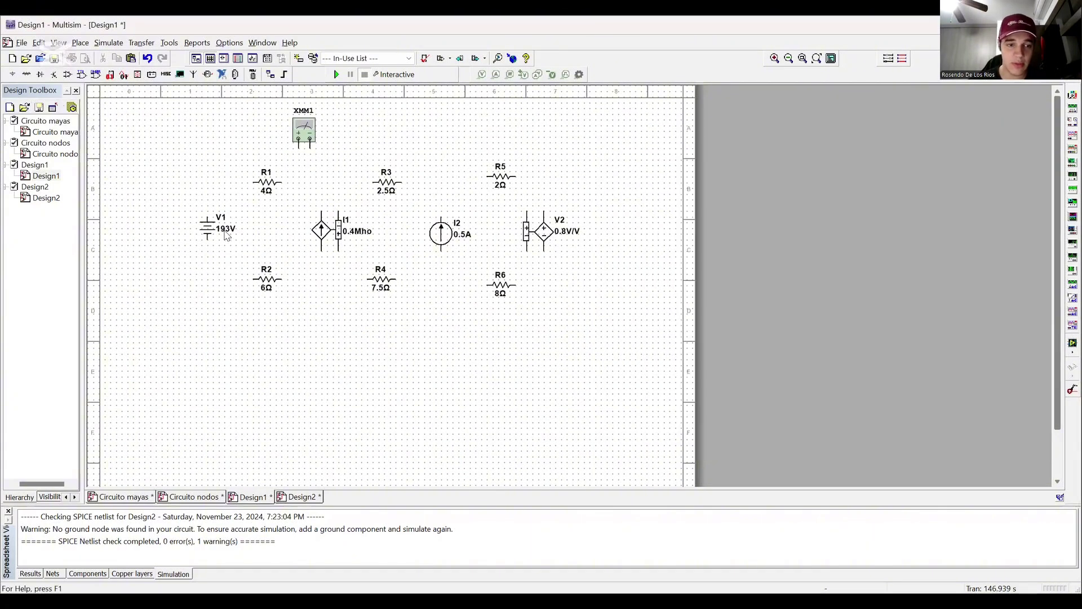
- Change the voltage of DC source V1 to 123 V and set it back to 193 V
double_click(224, 228)
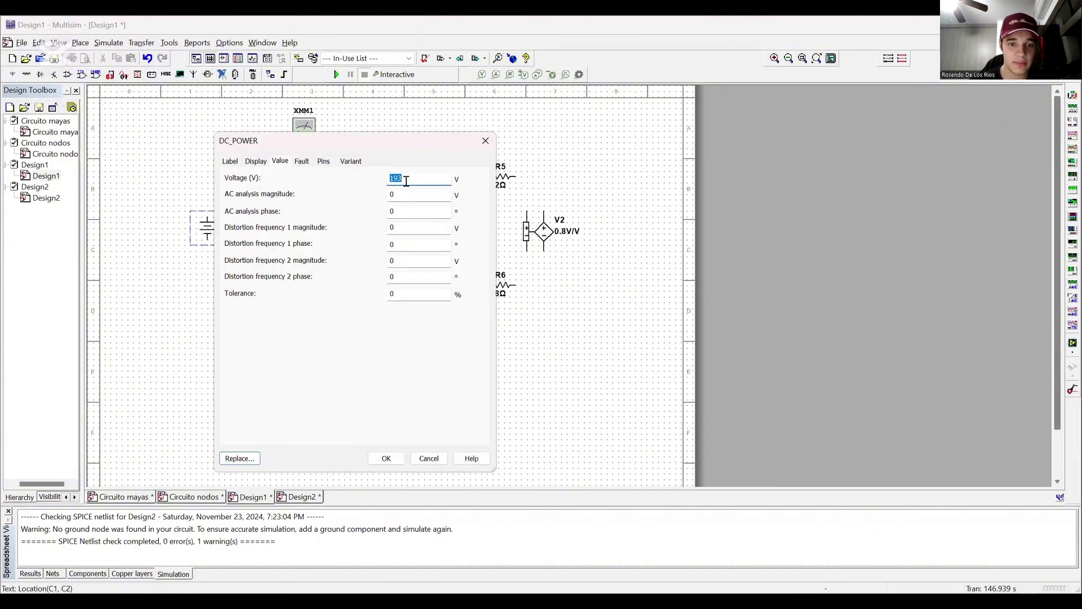
click(406, 181)
text(12)
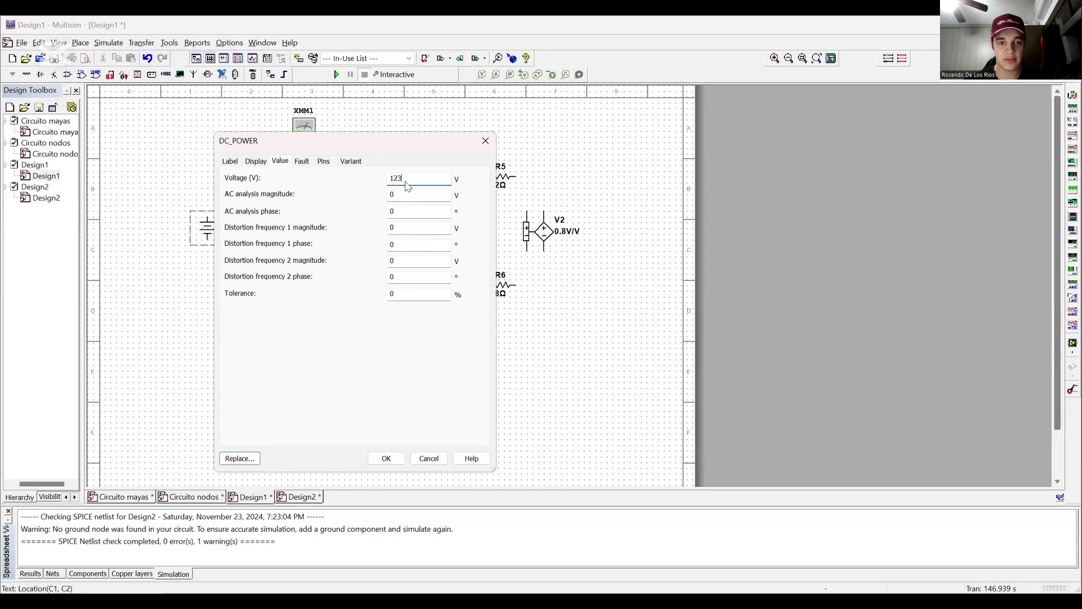
key(Return)
double_click(229, 236)
key(BackSpace)
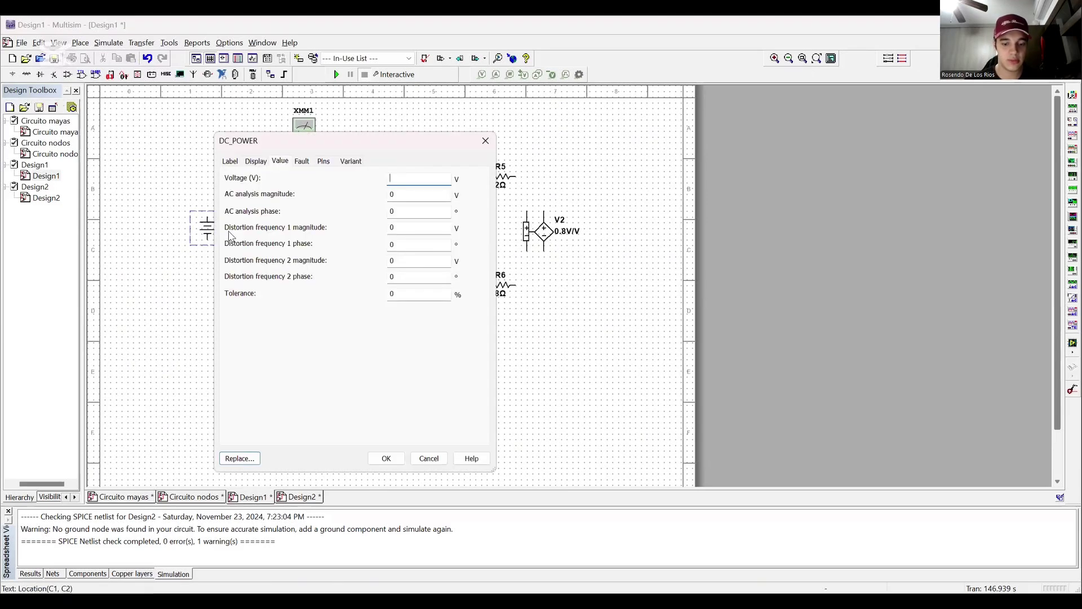
key(Return)
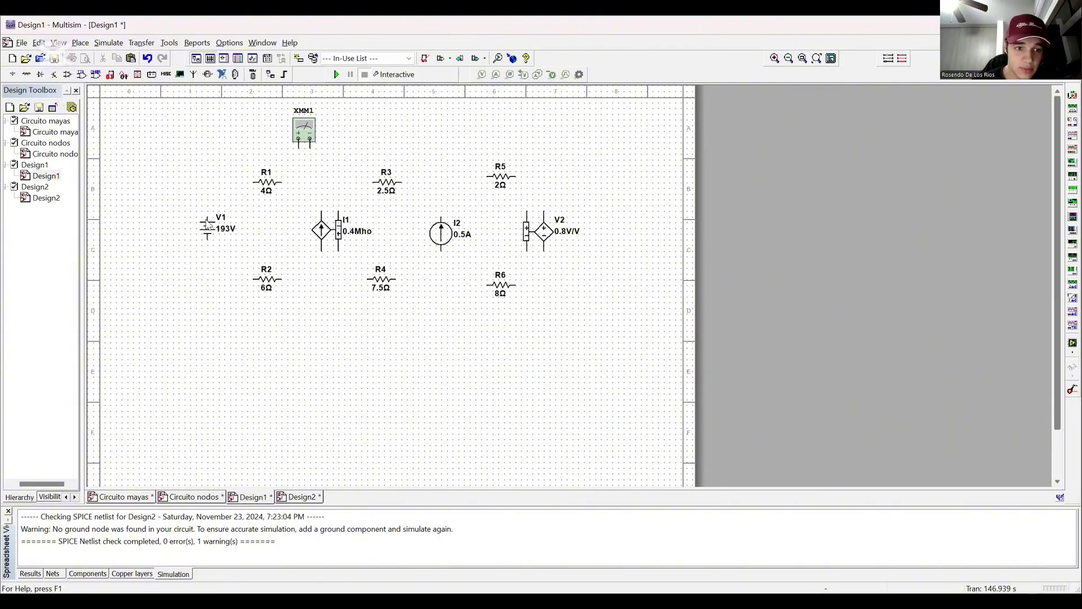
- Wire the circuit's upper branch from V1's positive terminal through R1, R3 and R5 to the positive output terminal of V2
click(207, 213)
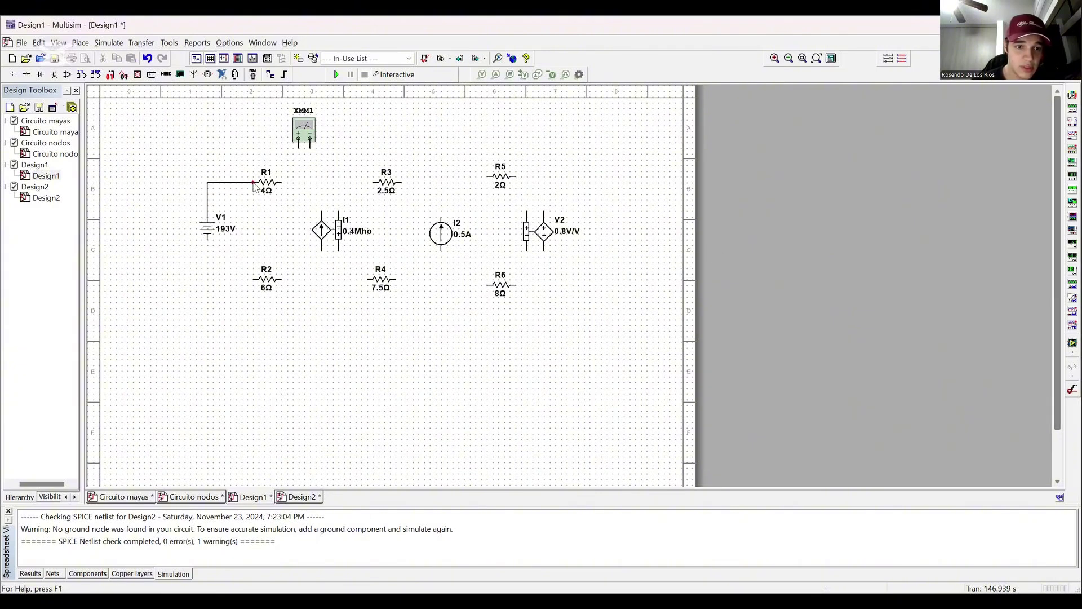
click(256, 182)
click(284, 182)
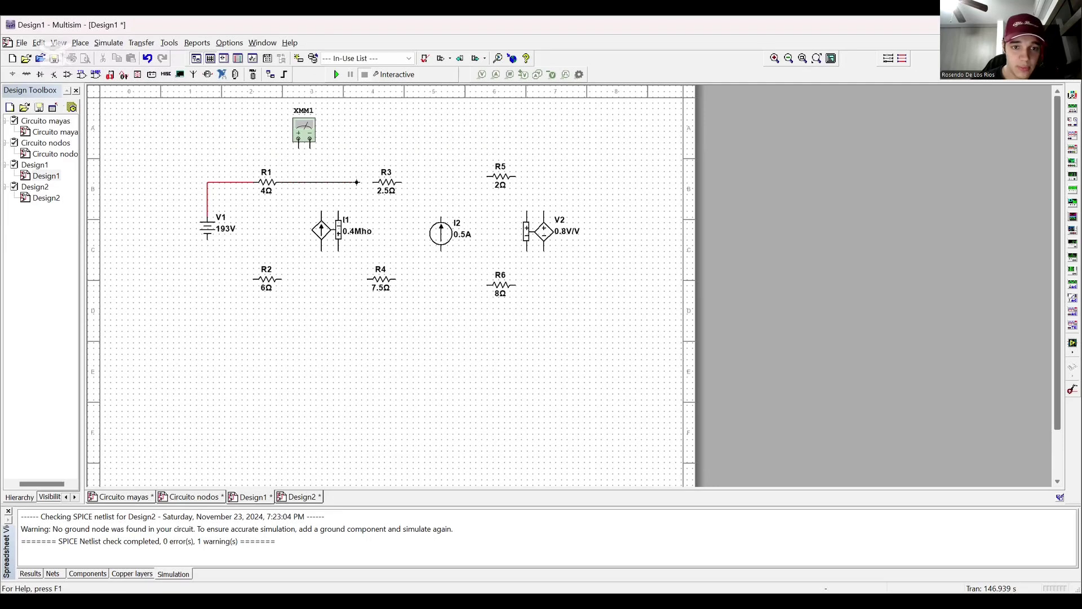
click(366, 182)
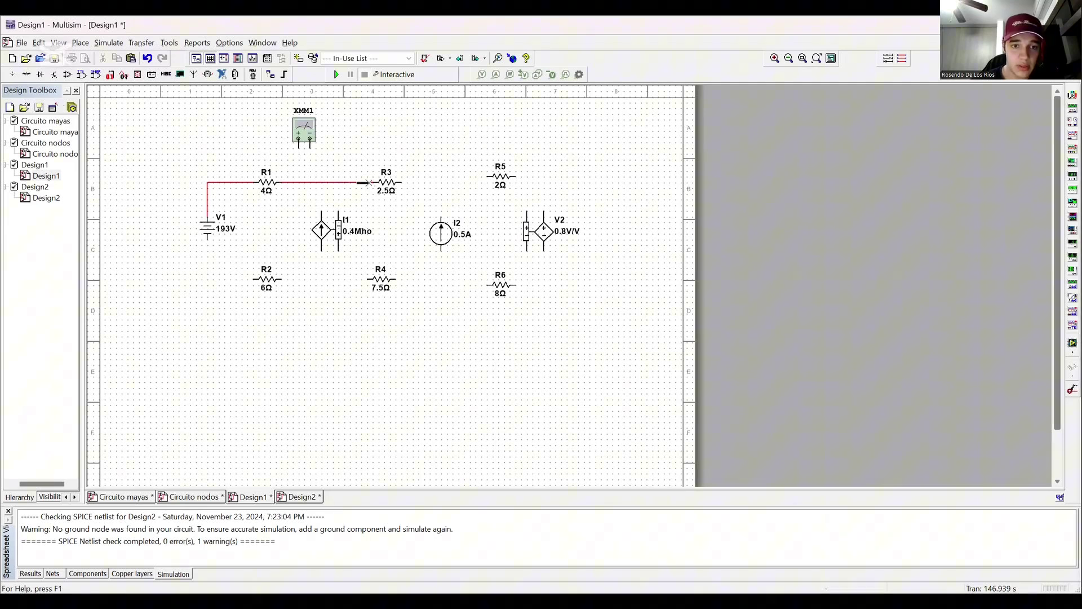
click(403, 182)
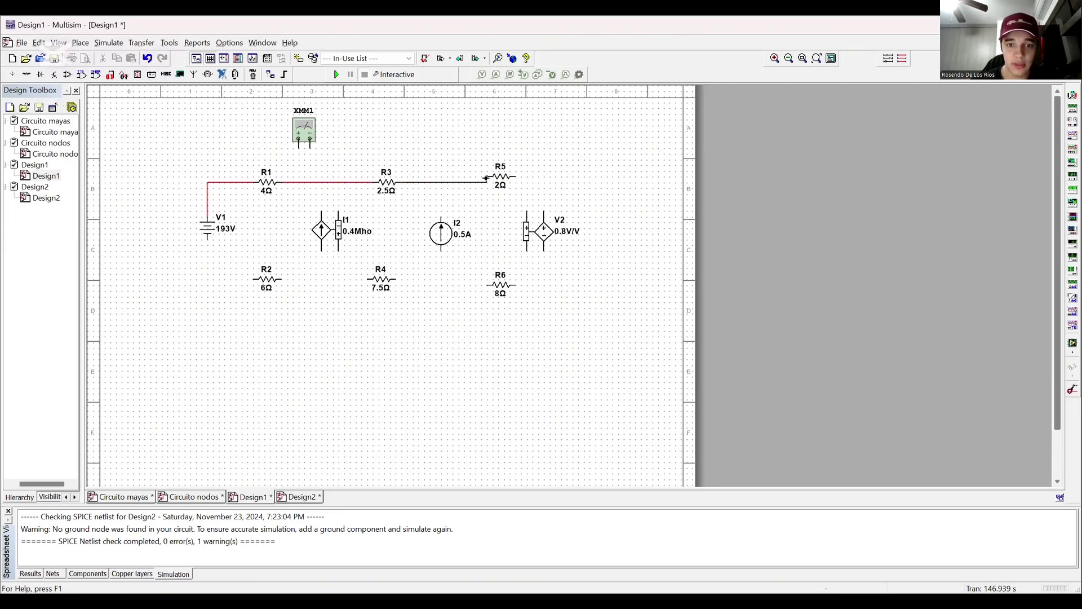
click(486, 178)
click(515, 177)
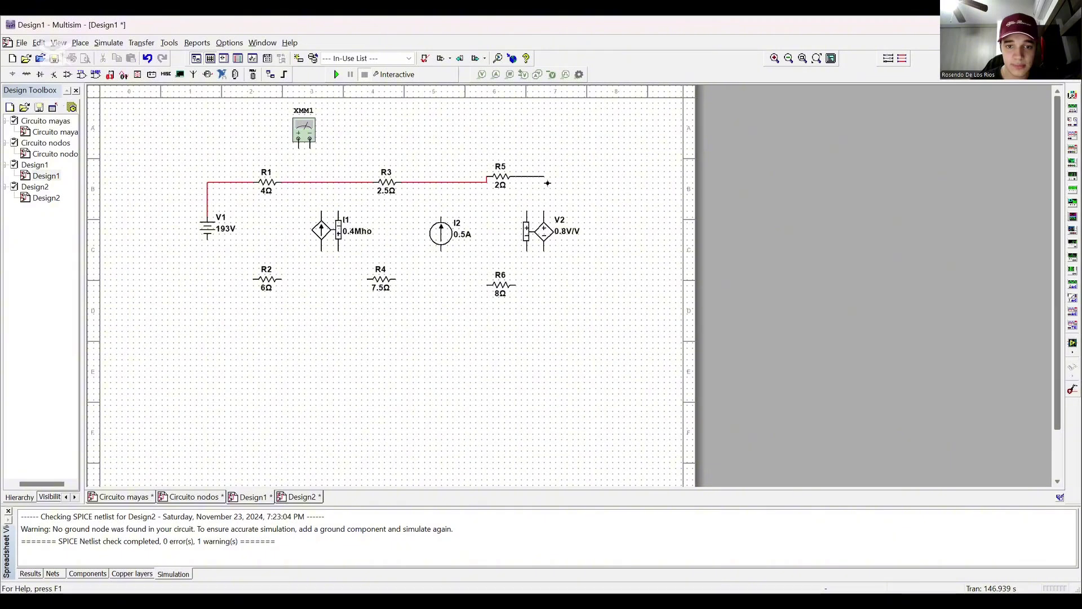
click(544, 212)
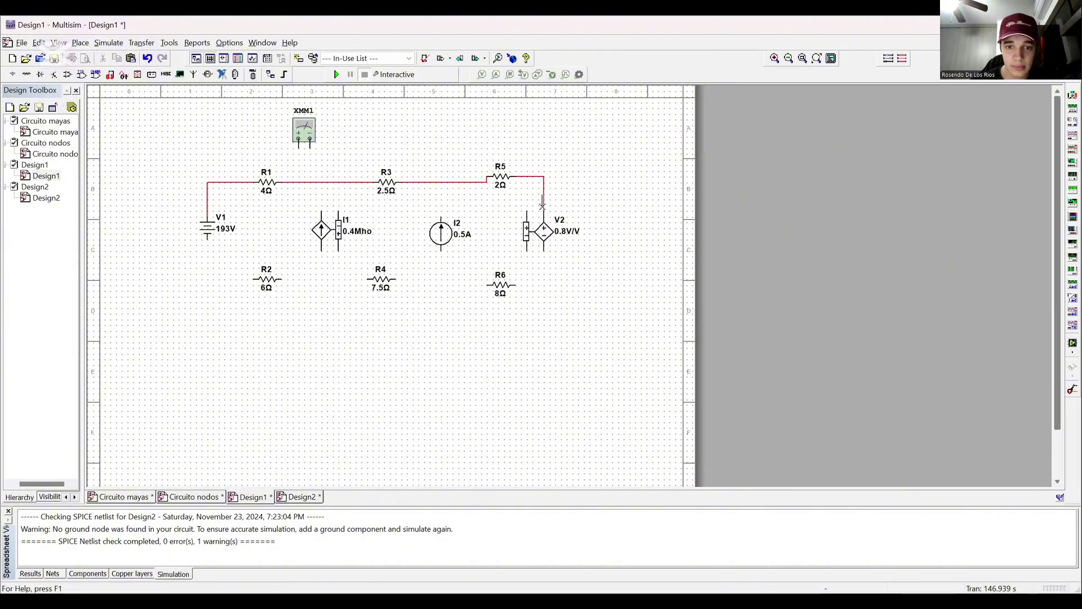
- Wire the circuit's lower branch from V2's negative output terminal through R6, R4 and R2 back to V1's negative terminal
click(543, 250)
click(514, 284)
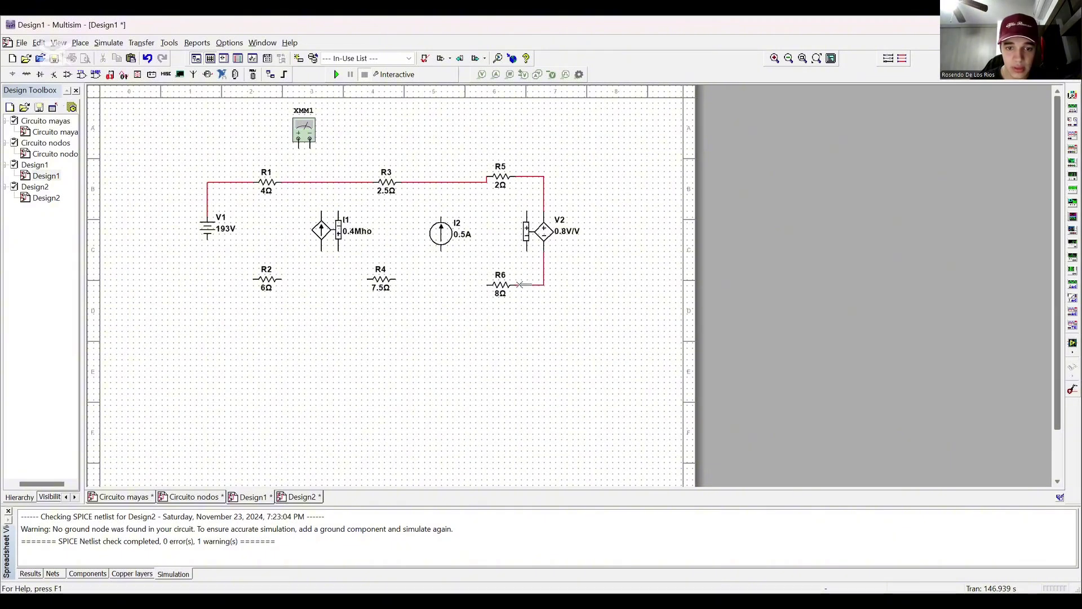
click(487, 284)
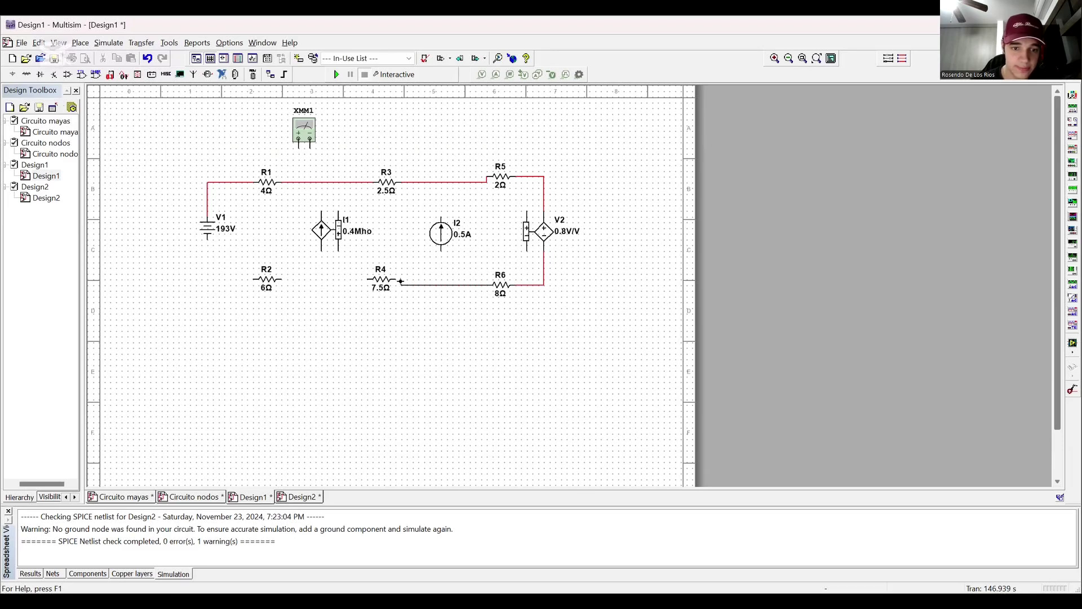
click(397, 279)
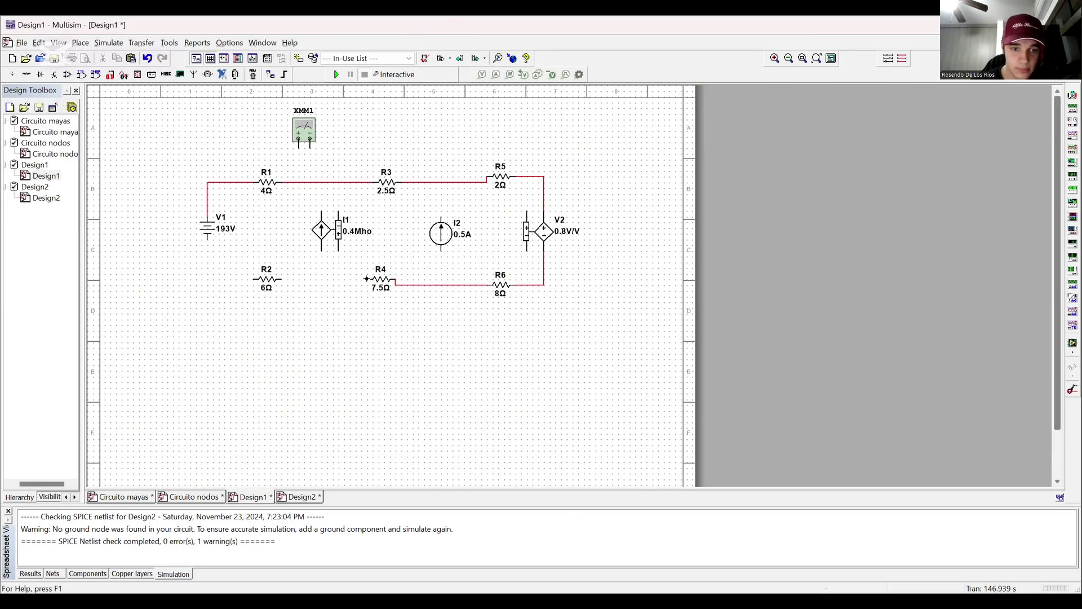
click(281, 279)
click(282, 279)
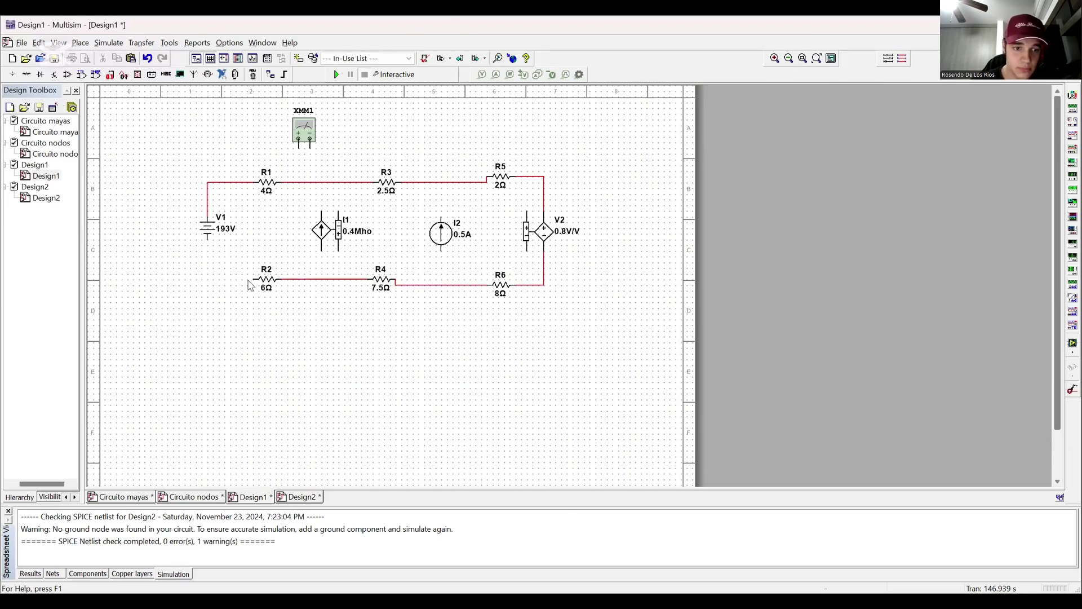
click(252, 278)
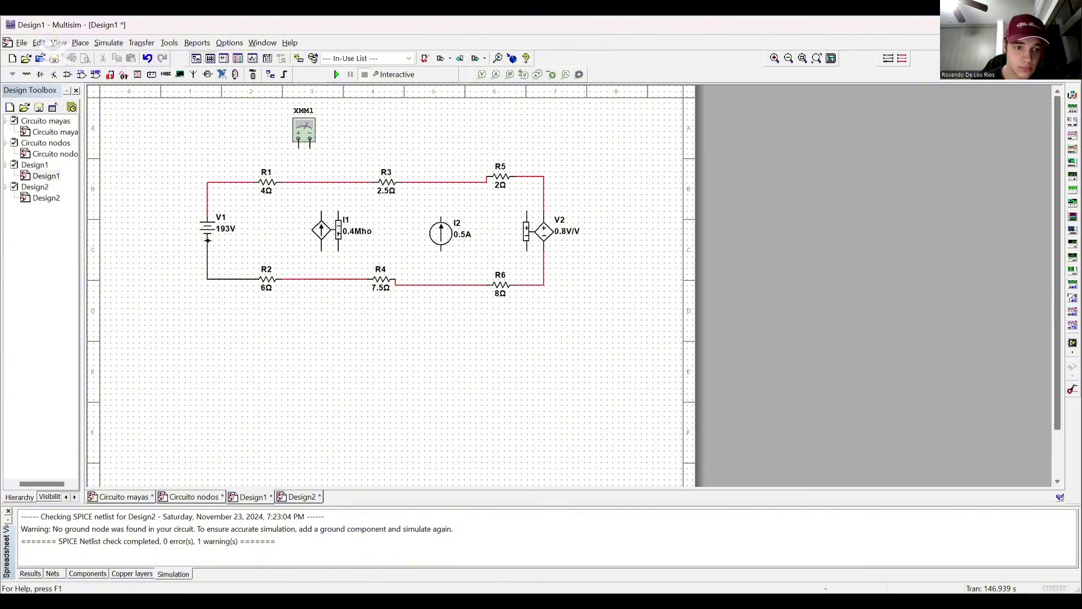
click(208, 237)
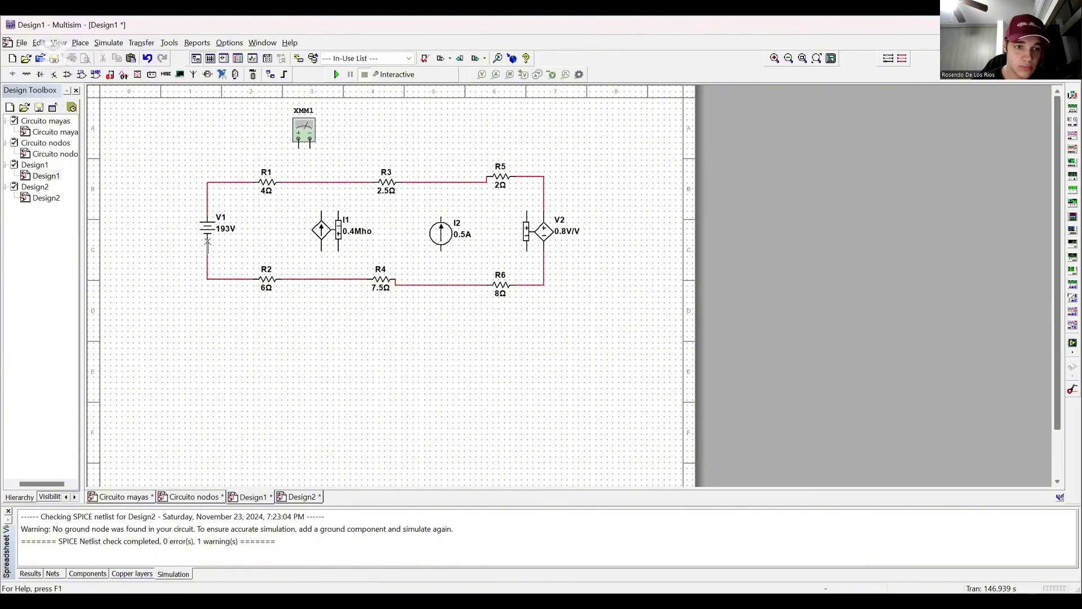
- Connect current sources I1 and I2 between the upper and lower branches, I1 before R3 and R4, I2 before R5 and R6
click(321, 211)
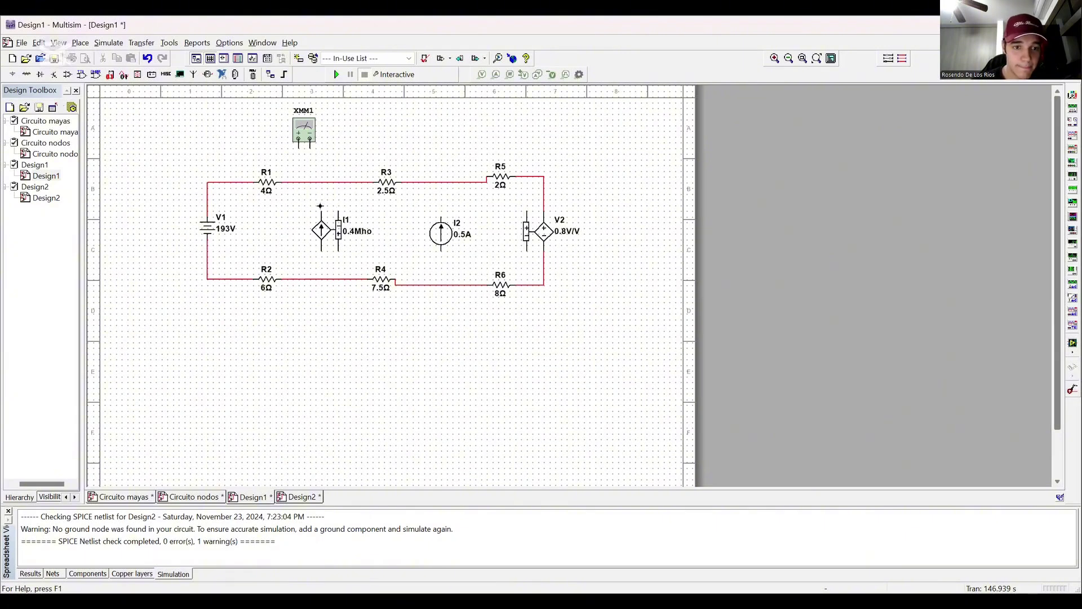
click(320, 185)
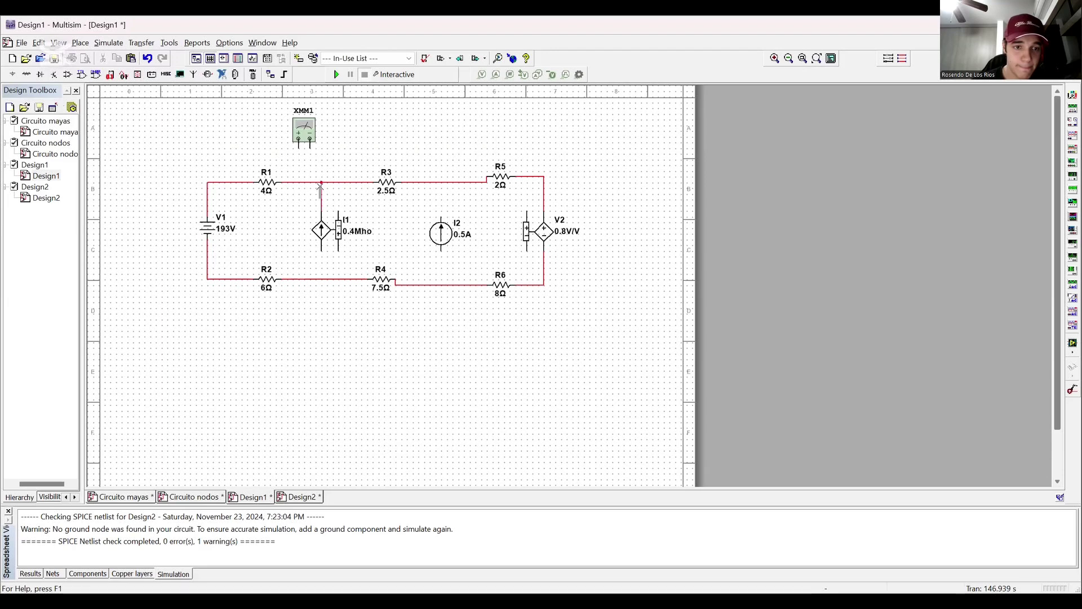
click(322, 251)
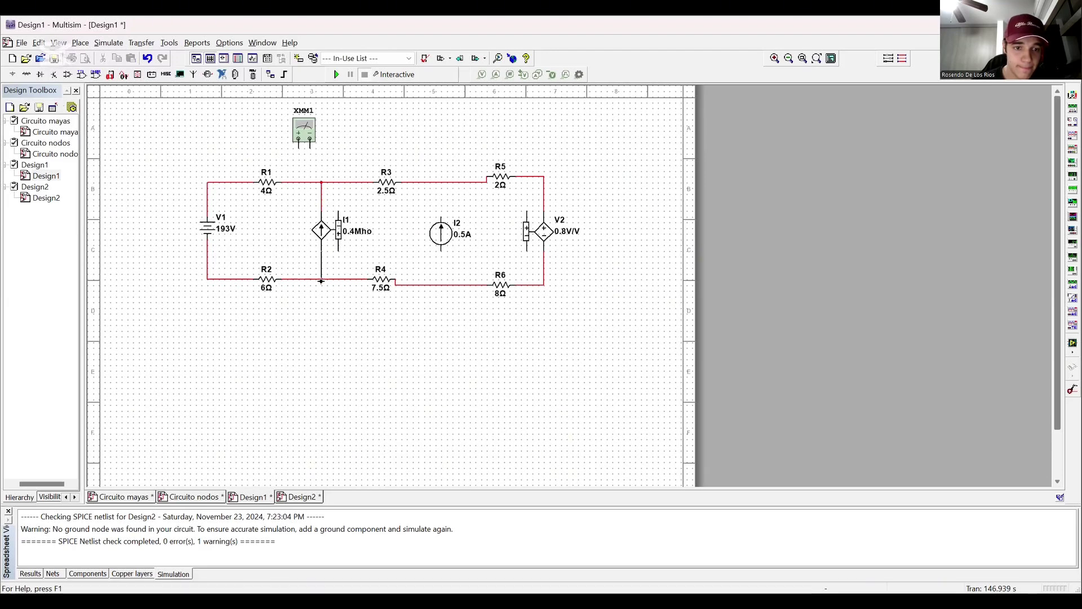
click(322, 278)
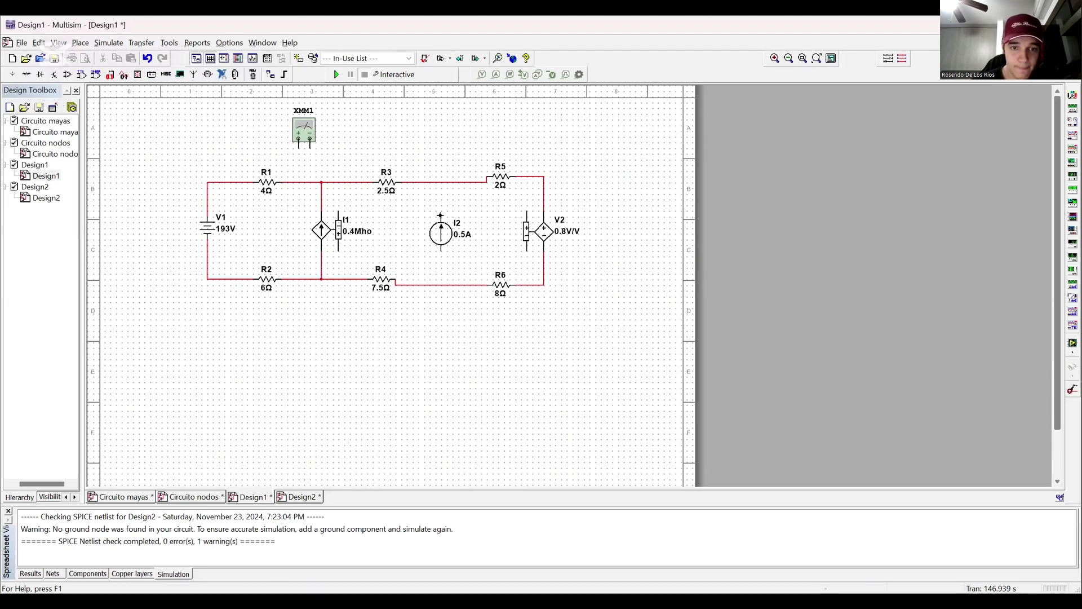
click(440, 181)
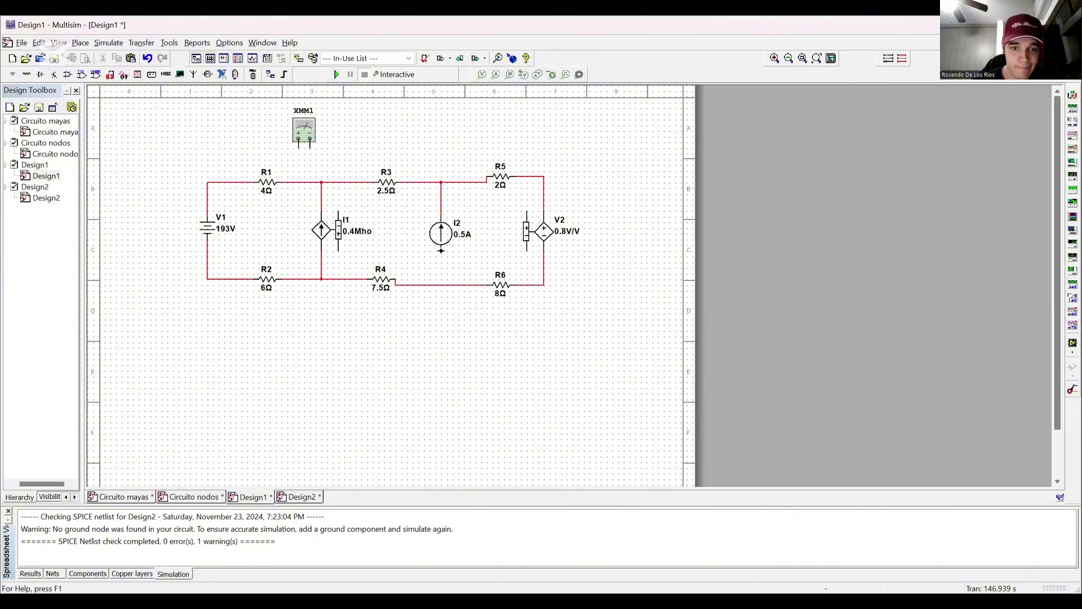
click(445, 285)
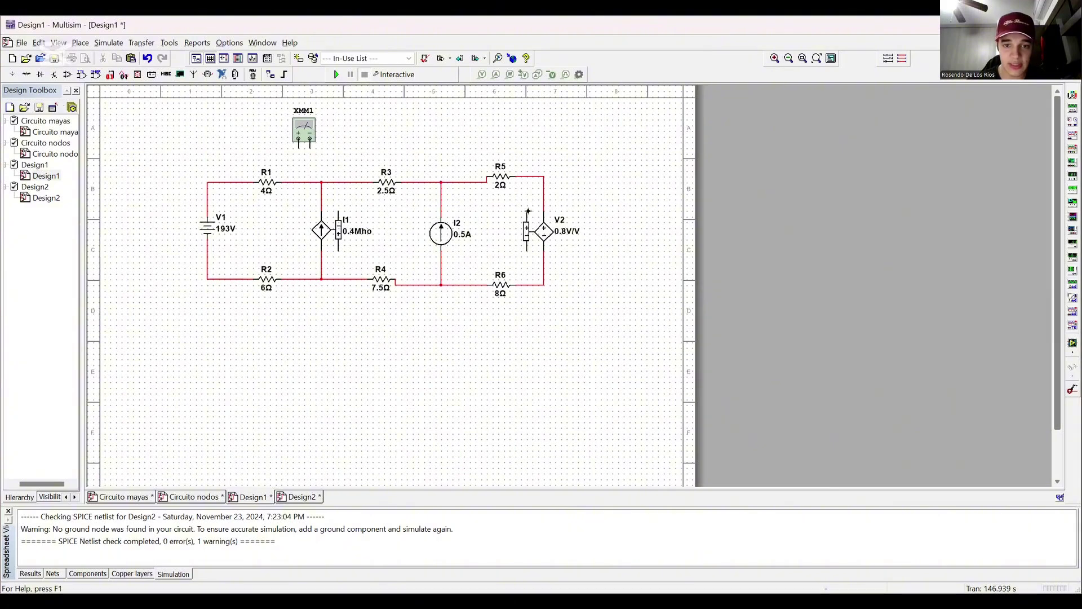
- Wire V2's control input across R4, with its positive terminal before R4 and its negative terminal after R4
click(527, 211)
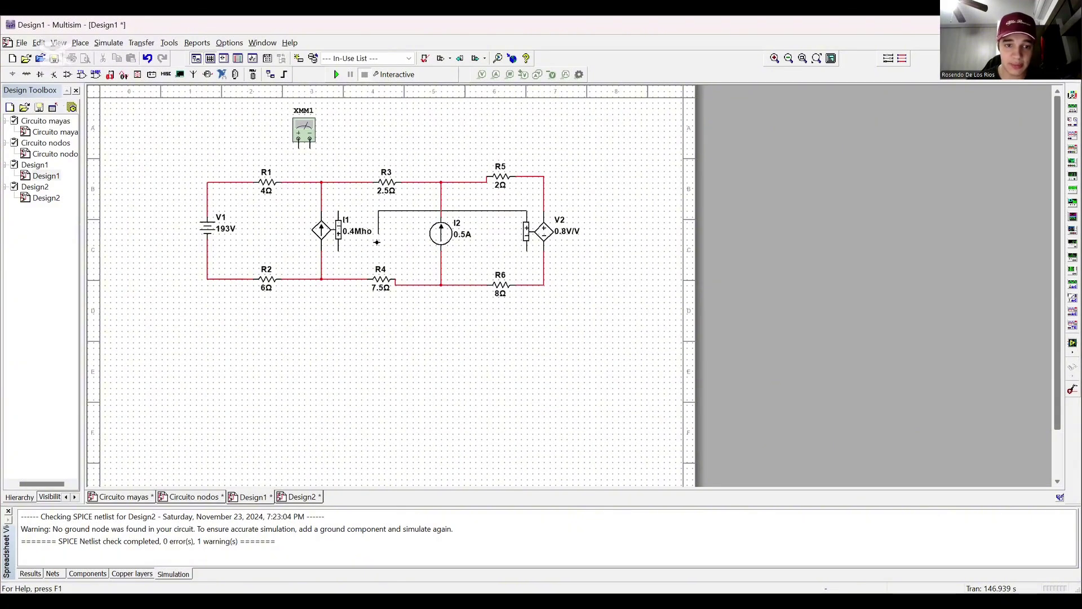
click(362, 278)
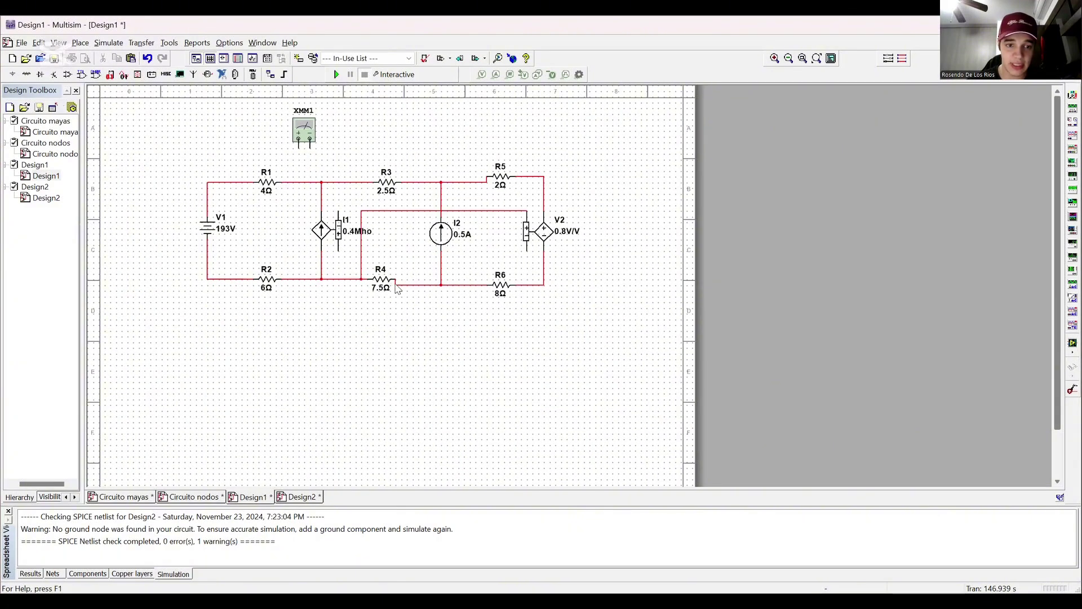
click(409, 285)
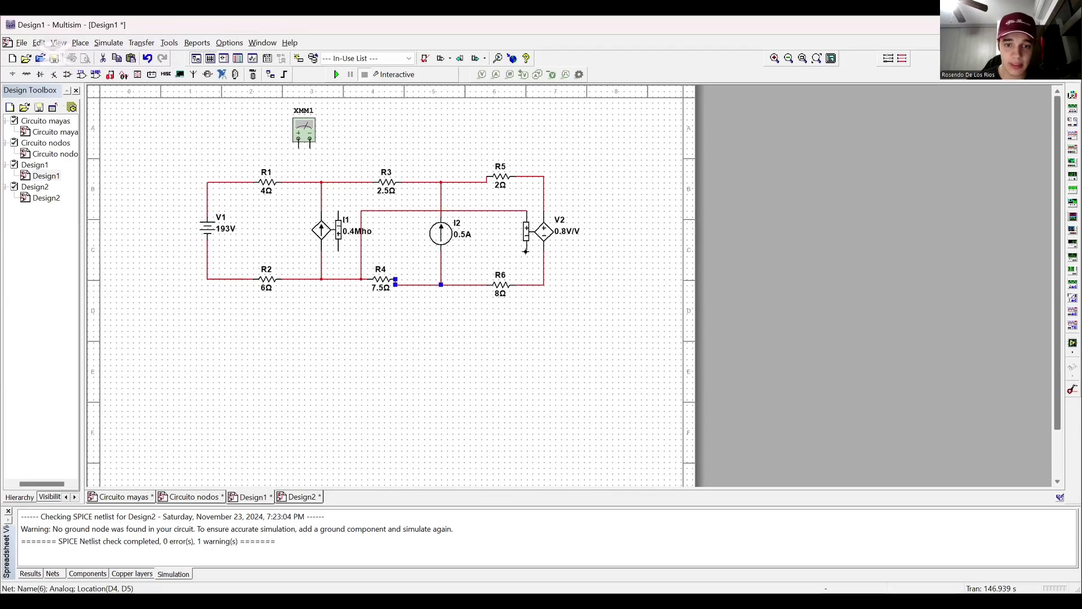
click(526, 252)
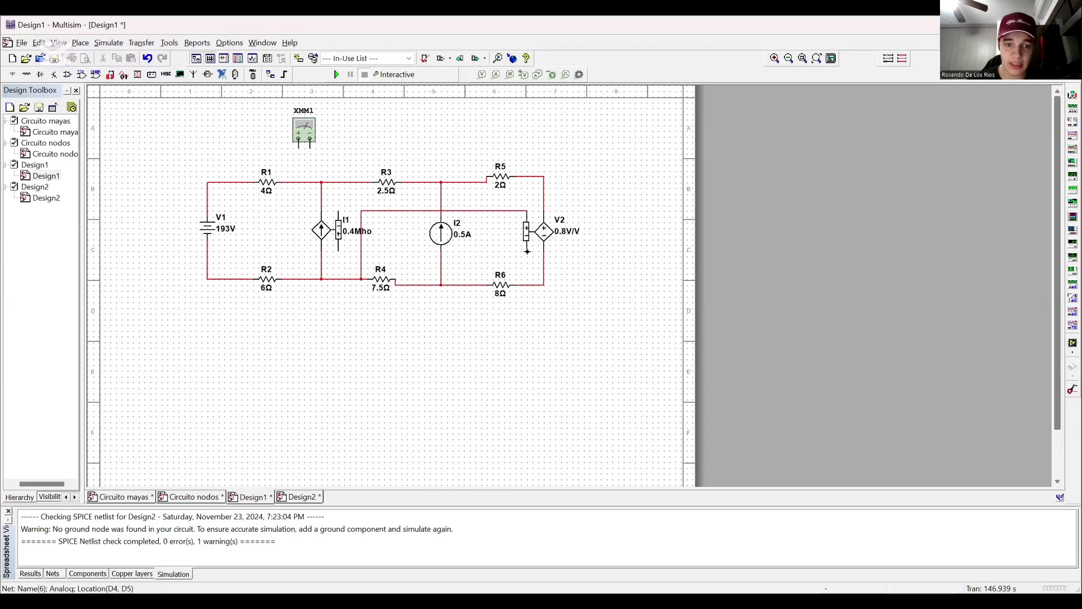
click(406, 285)
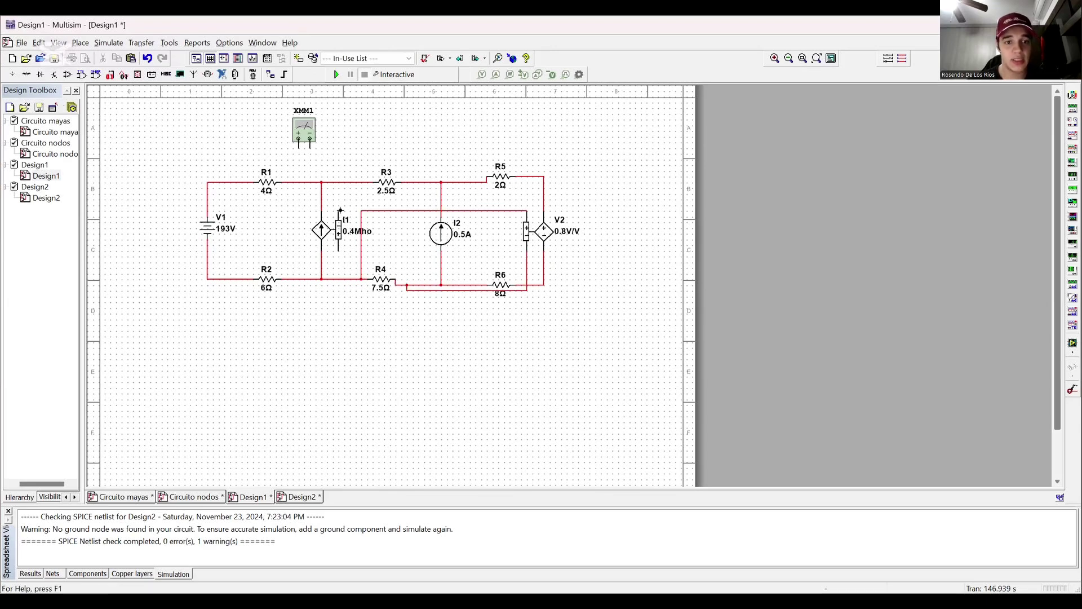
- Wire I1's control input across R5, joining its lower terminal before R5 and its upper terminal after R5
click(339, 250)
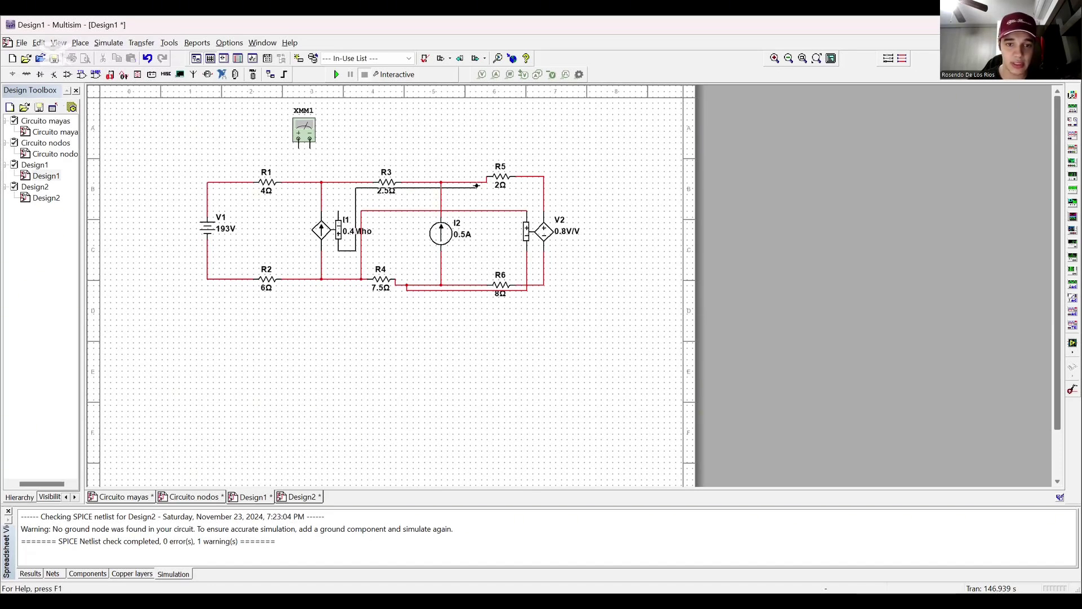
click(477, 184)
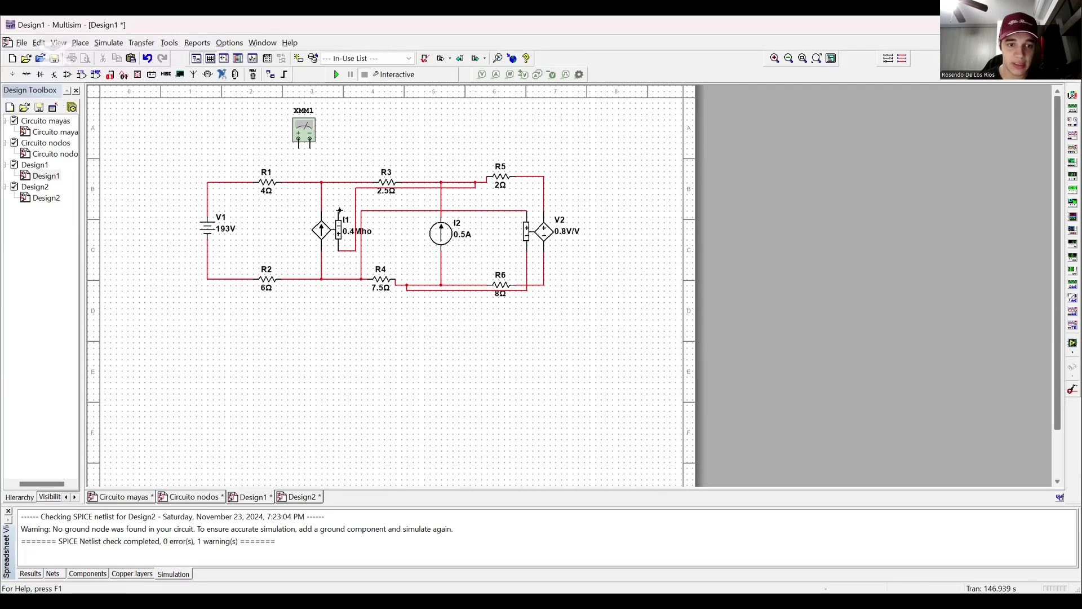
click(339, 210)
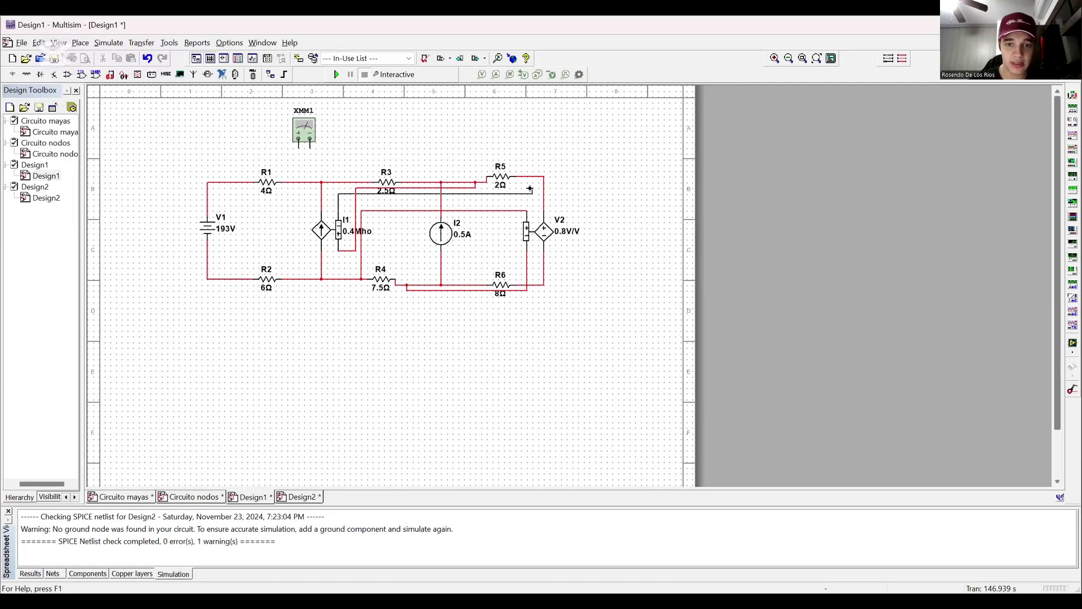
click(532, 178)
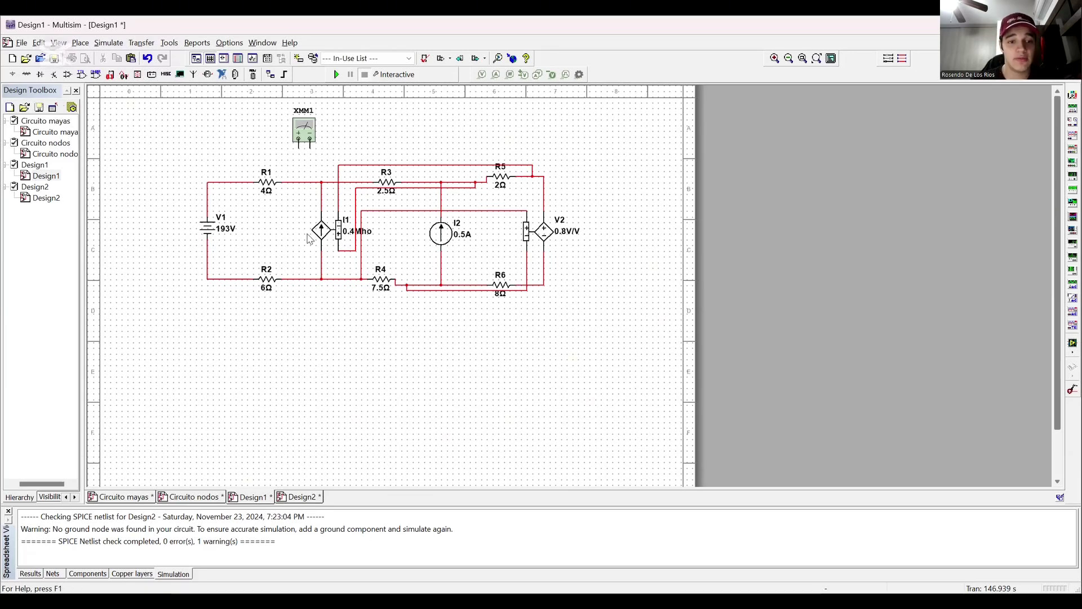
- Connect multimeter XMM1 across current source I1, with its positive lead above the source and its negative lead below it
click(302, 146)
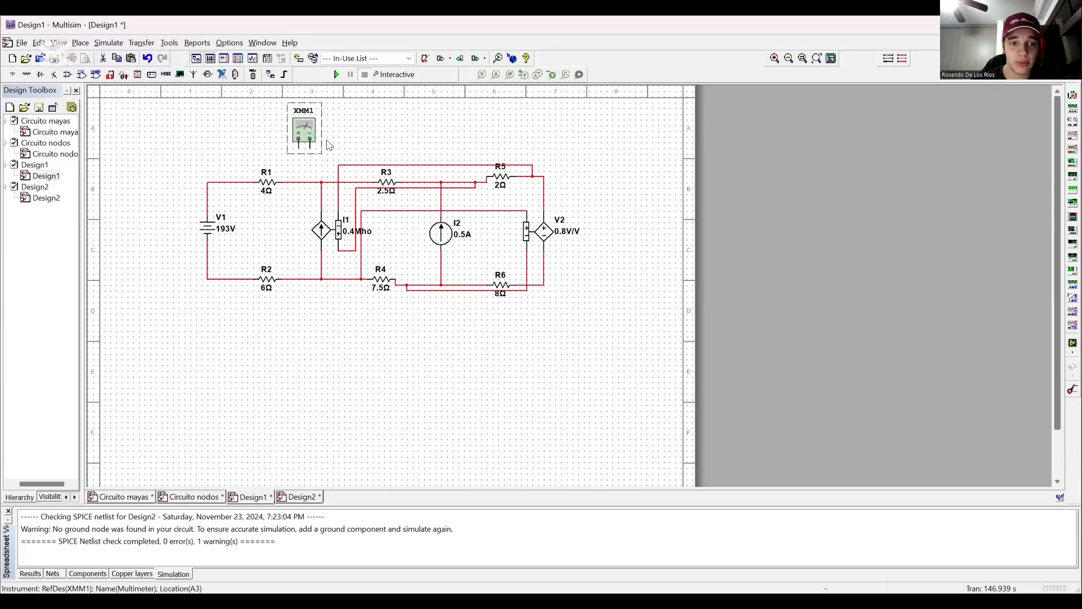
click(299, 141)
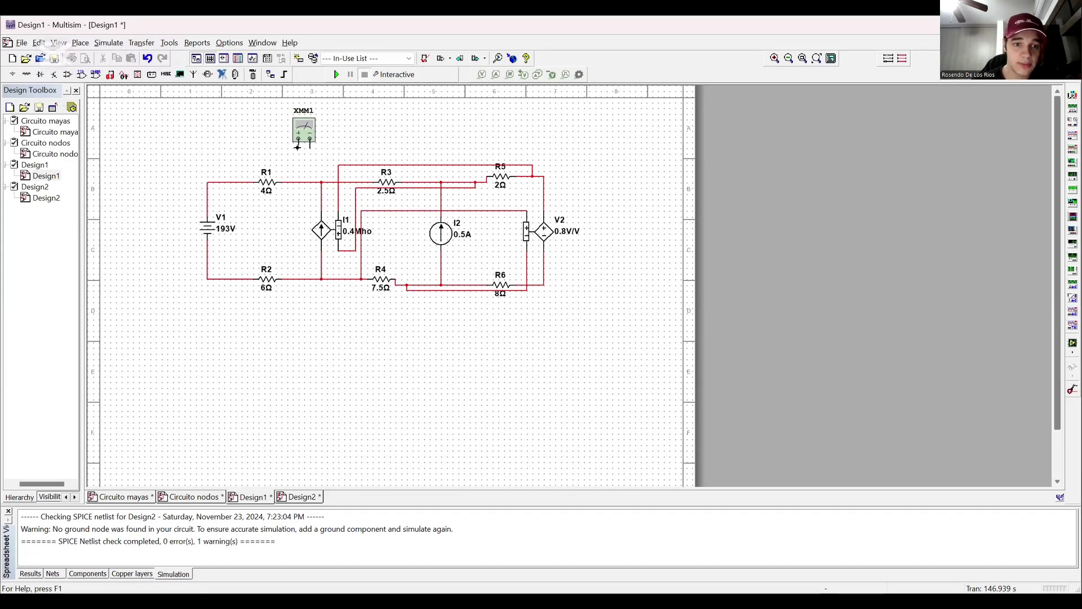
click(321, 204)
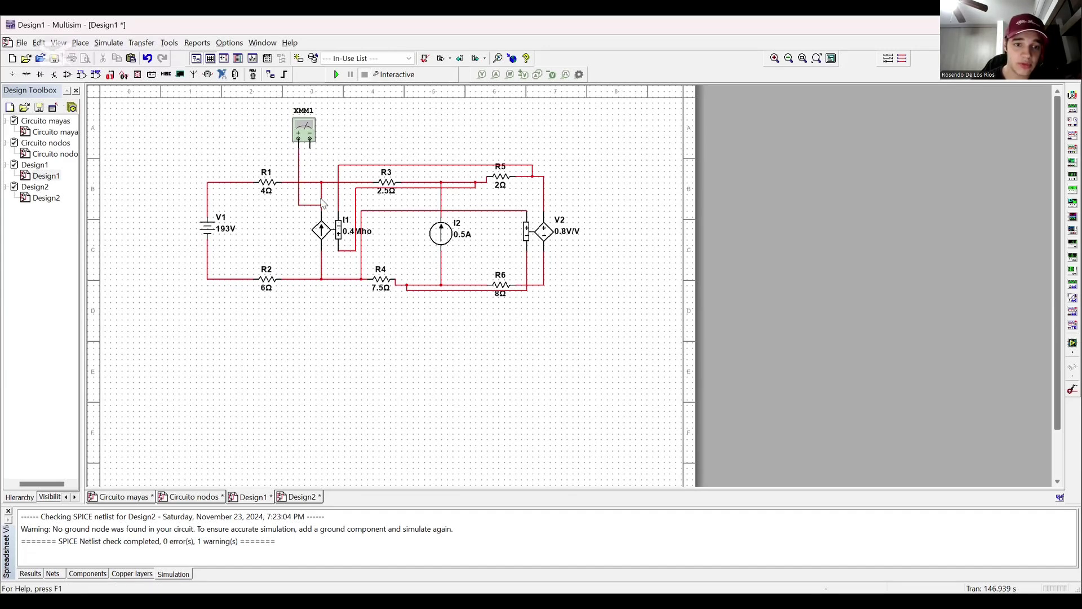
click(310, 141)
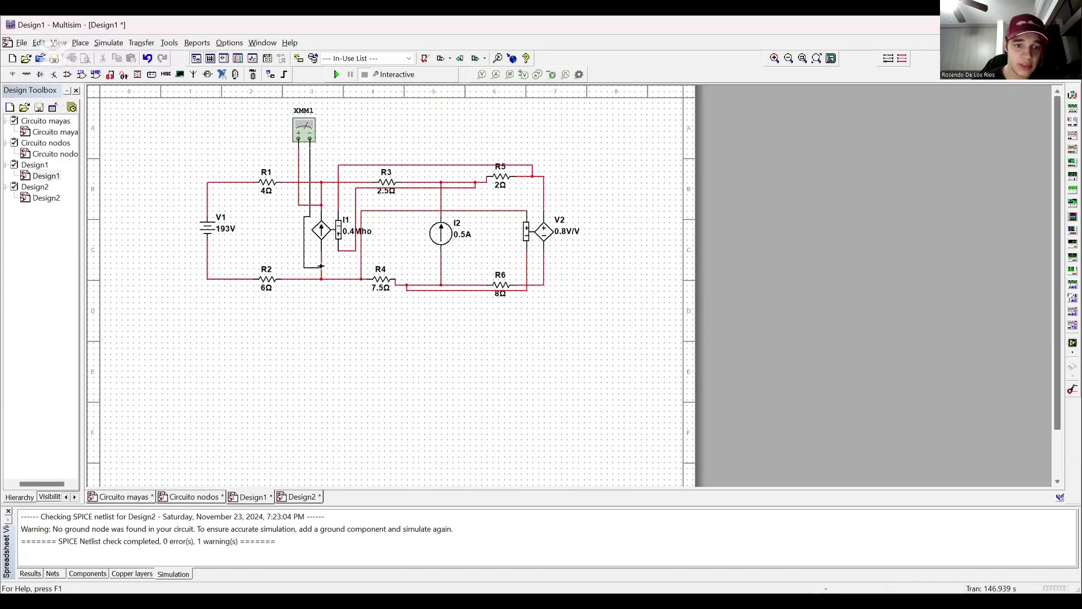
click(322, 267)
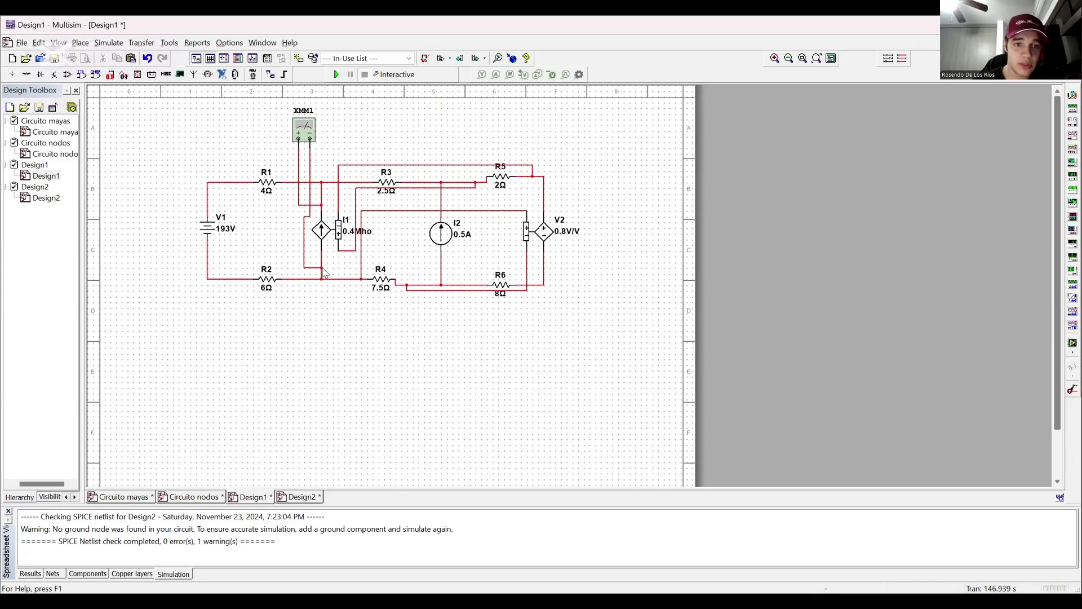
- Run the simulation and check the DC voltage across I1 on multimeter XMM1
click(337, 74)
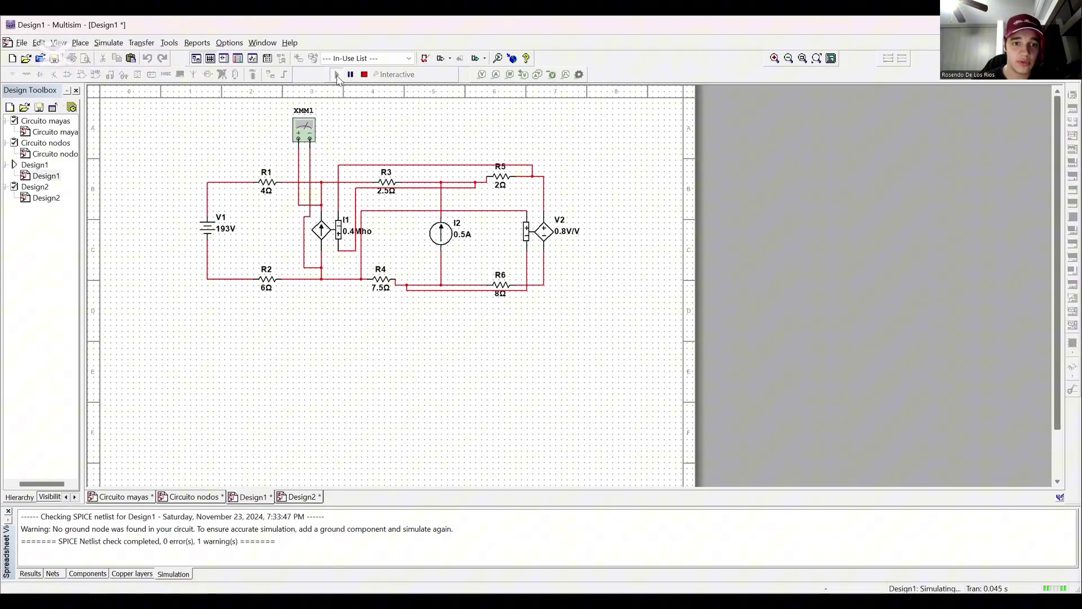
double_click(307, 129)
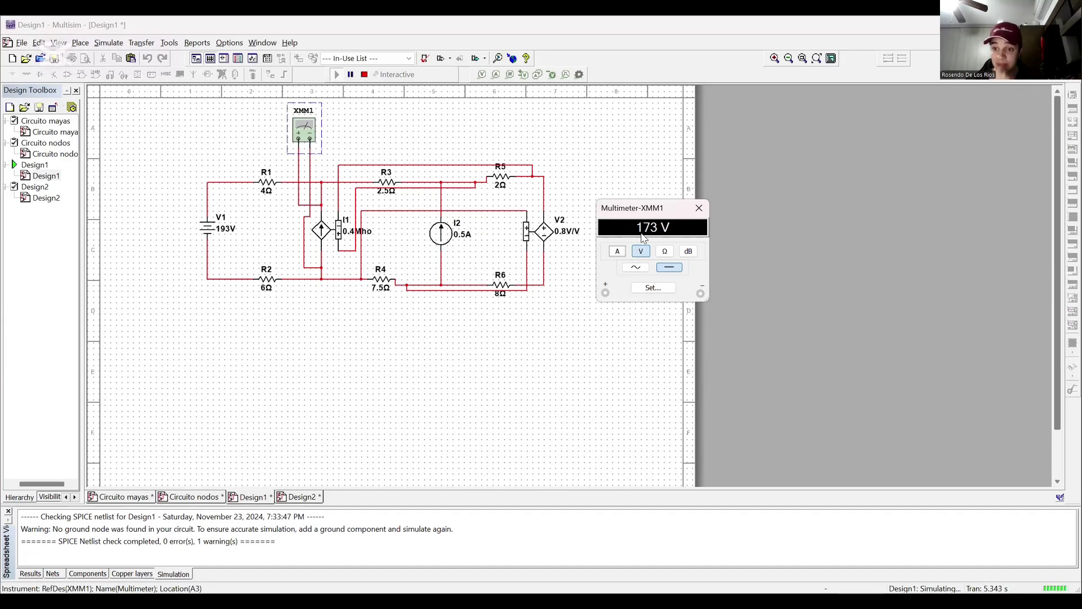
click(701, 210)
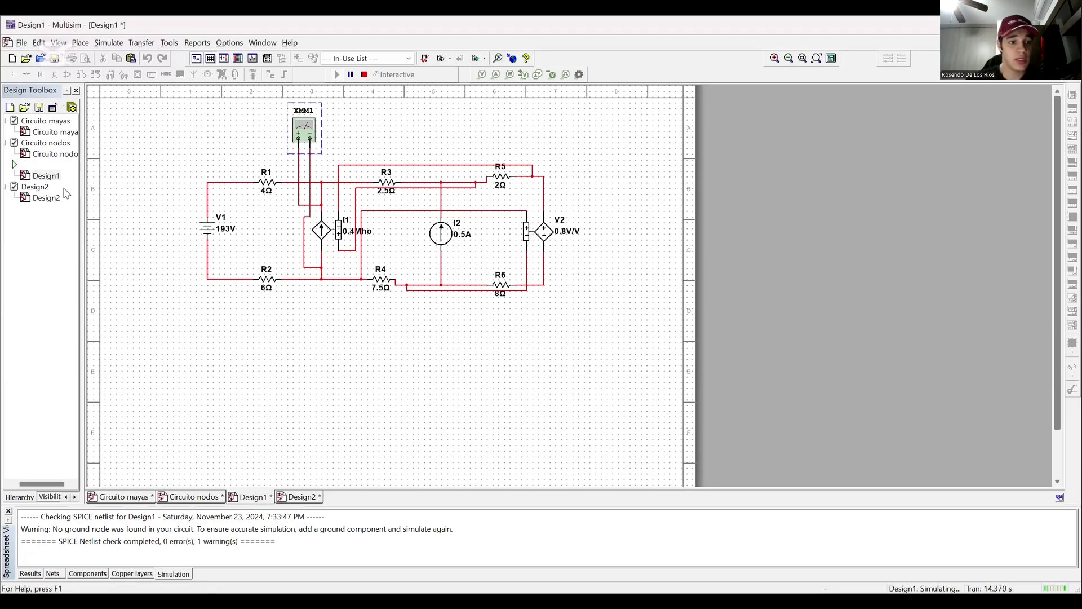
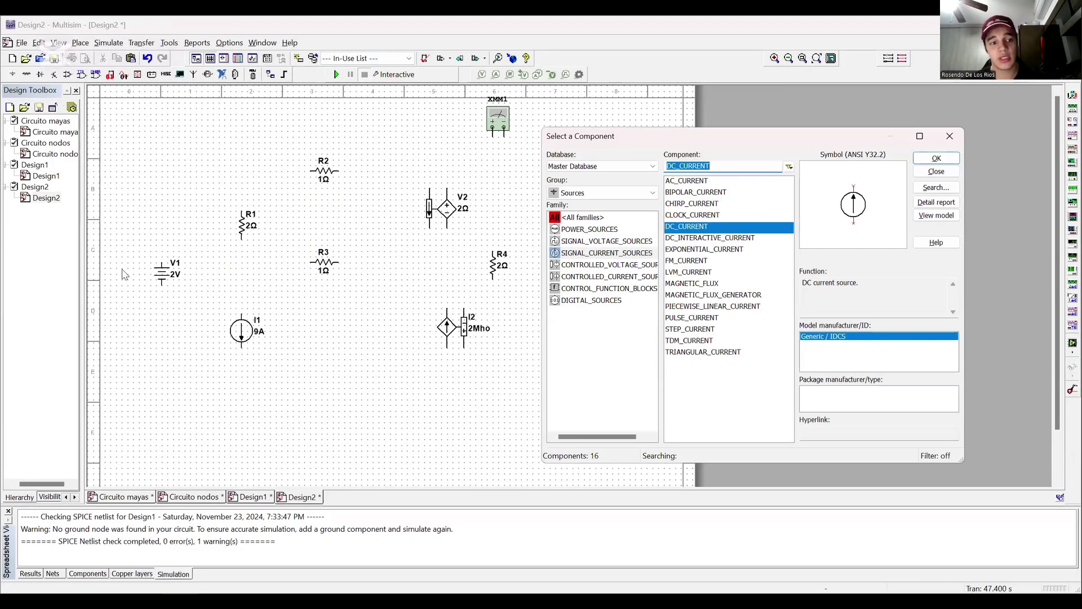
- Review the power, signal current, controlled voltage and controlled current source families in the component browser without placing a part
click(580, 230)
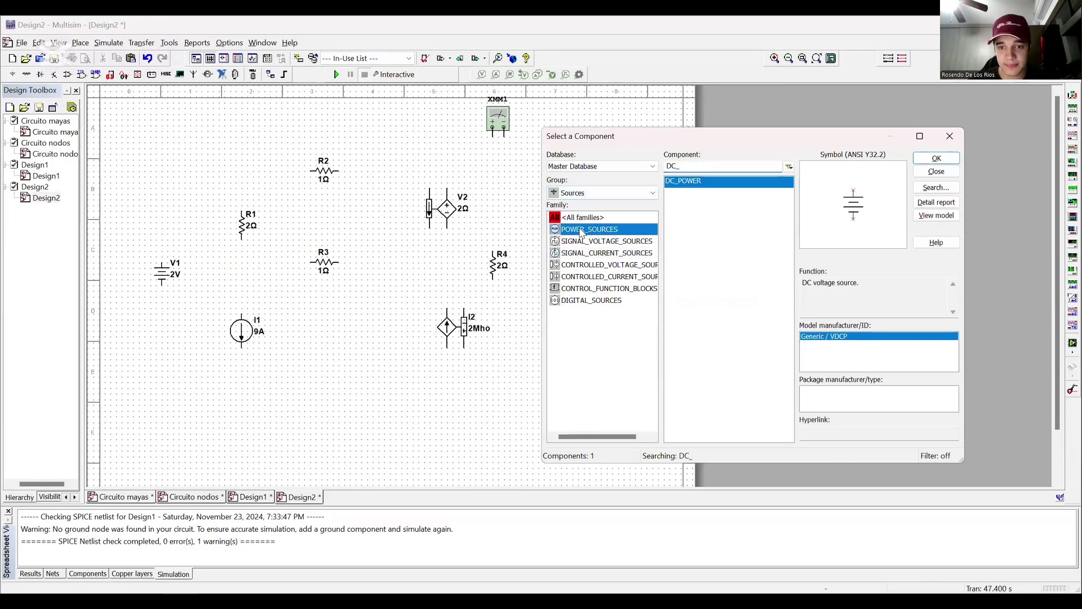
click(594, 264)
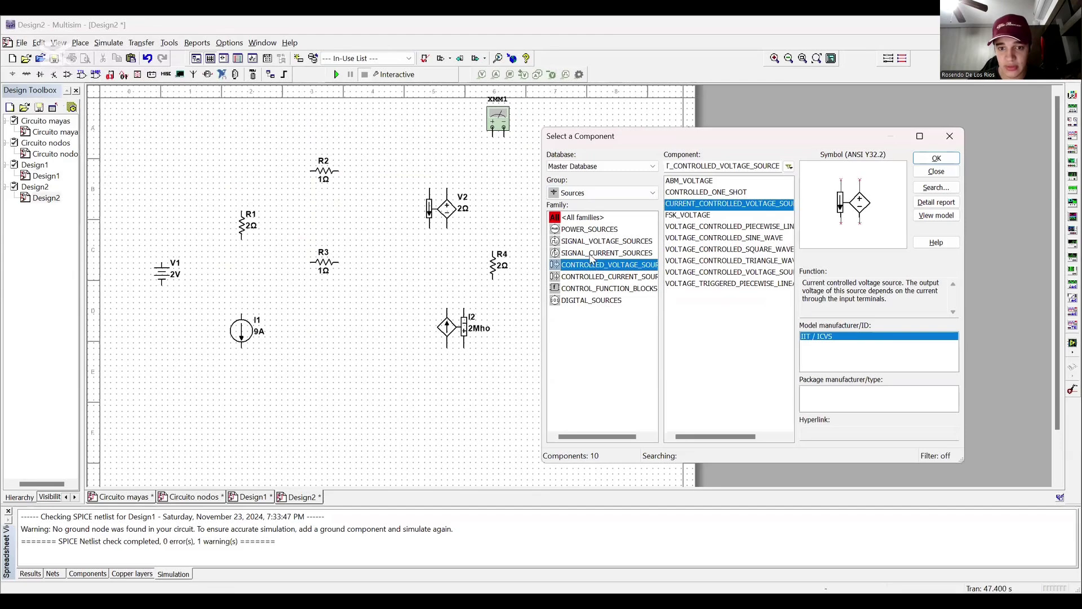
click(591, 256)
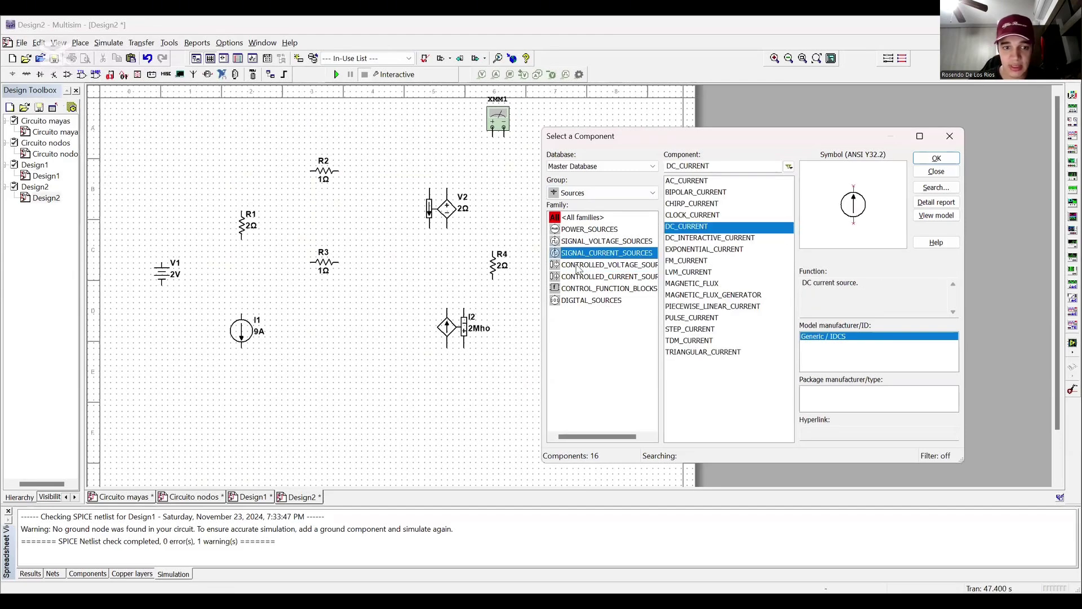
click(590, 265)
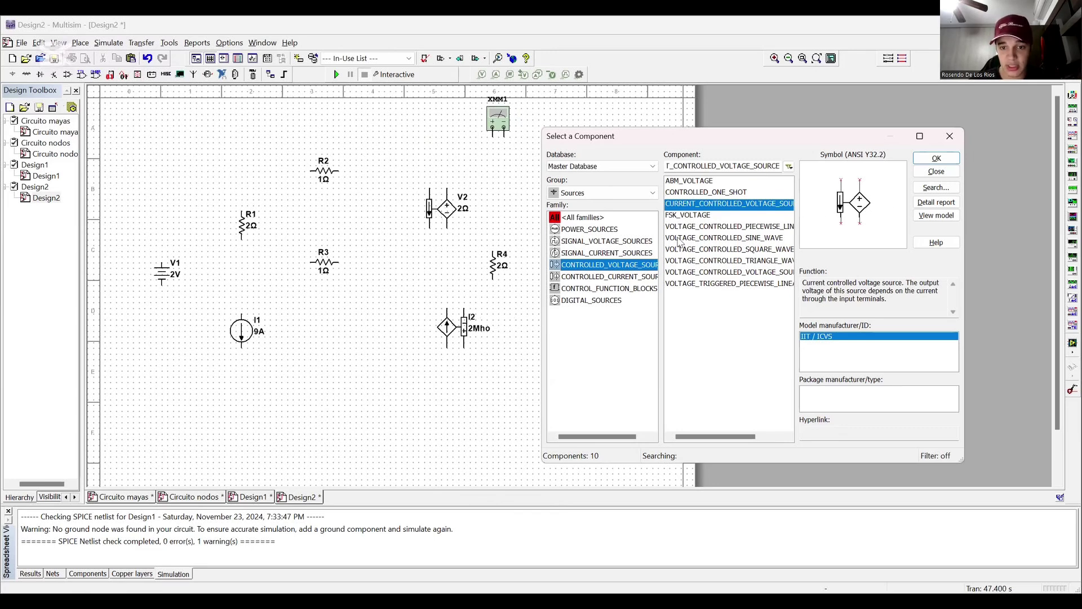
click(583, 277)
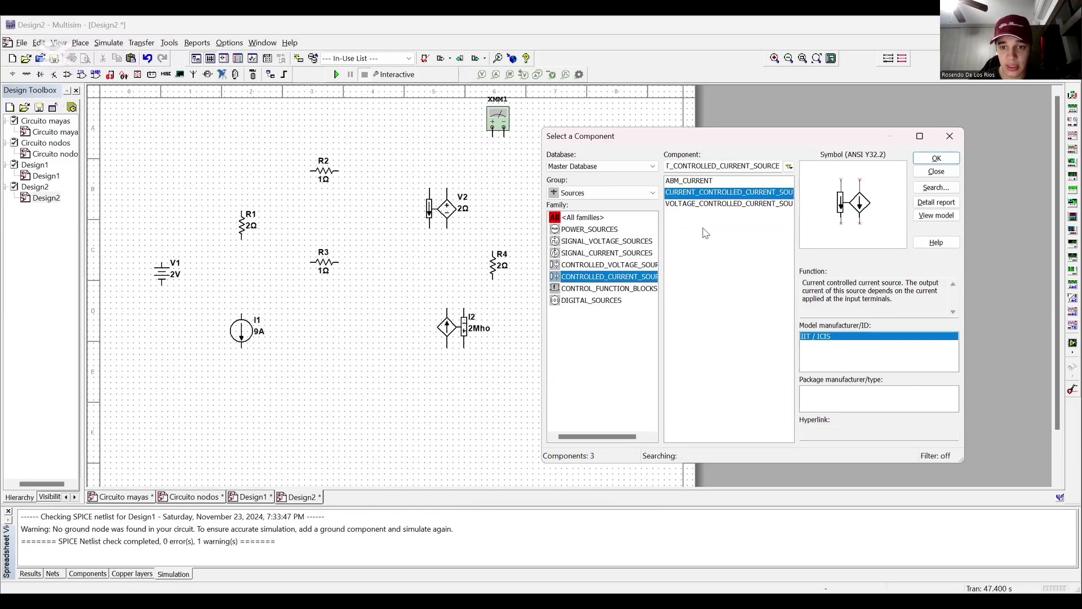
click(673, 204)
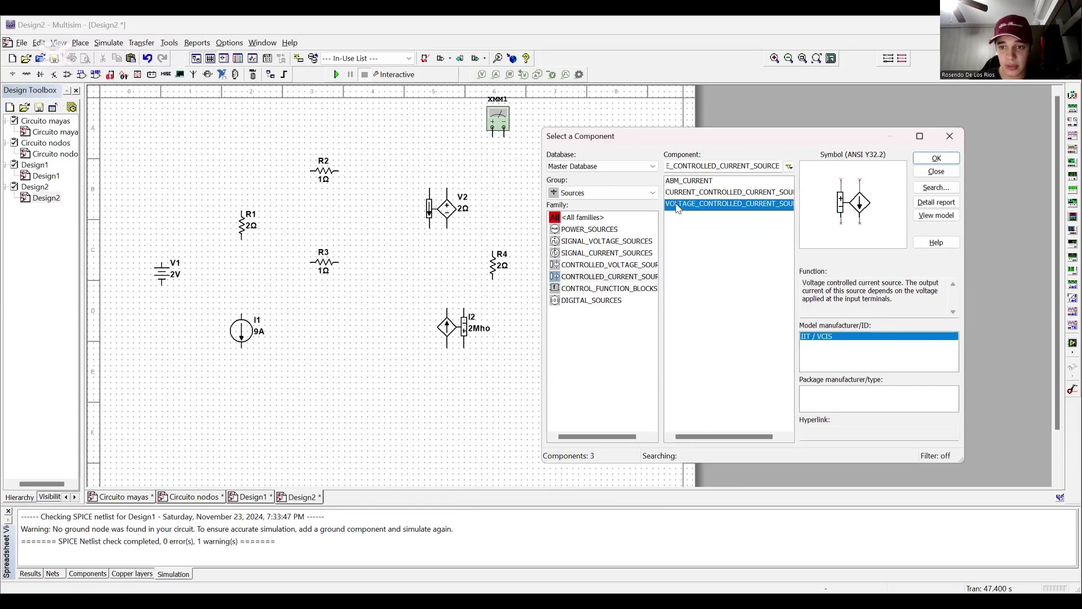
click(937, 170)
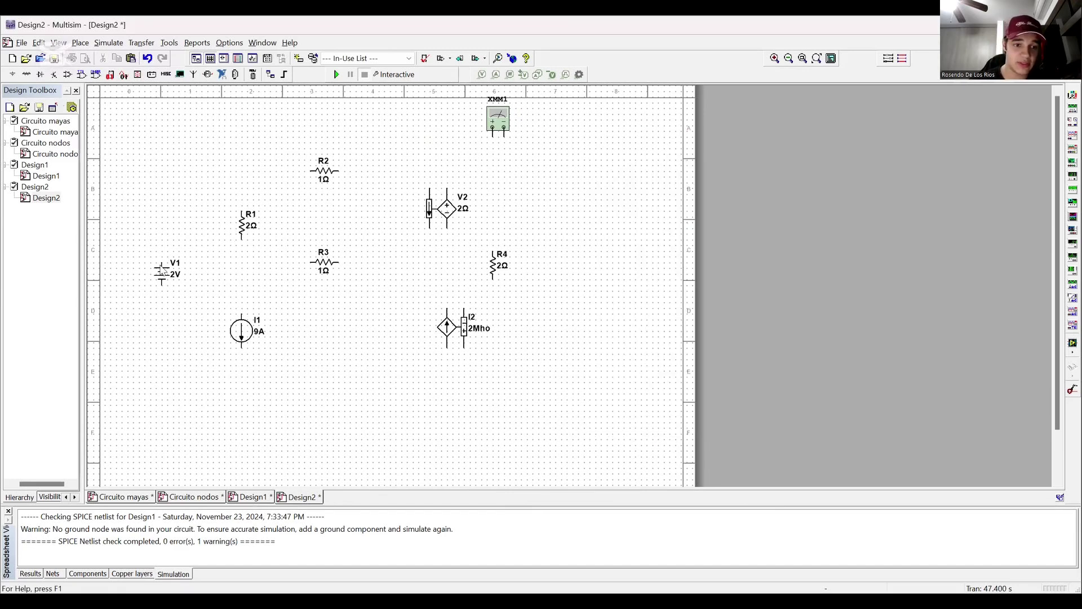
- Wire the upper branch of Design2 from V1's positive terminal through R2 to V2's positive output terminal
click(161, 265)
key(Escape)
click(161, 264)
click(302, 170)
click(309, 171)
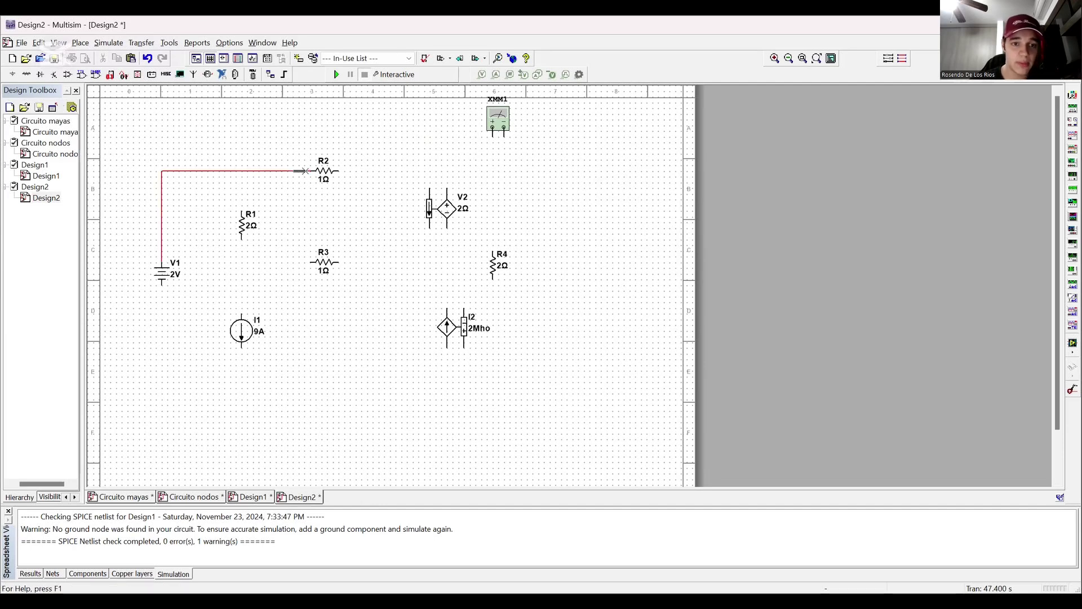
click(340, 170)
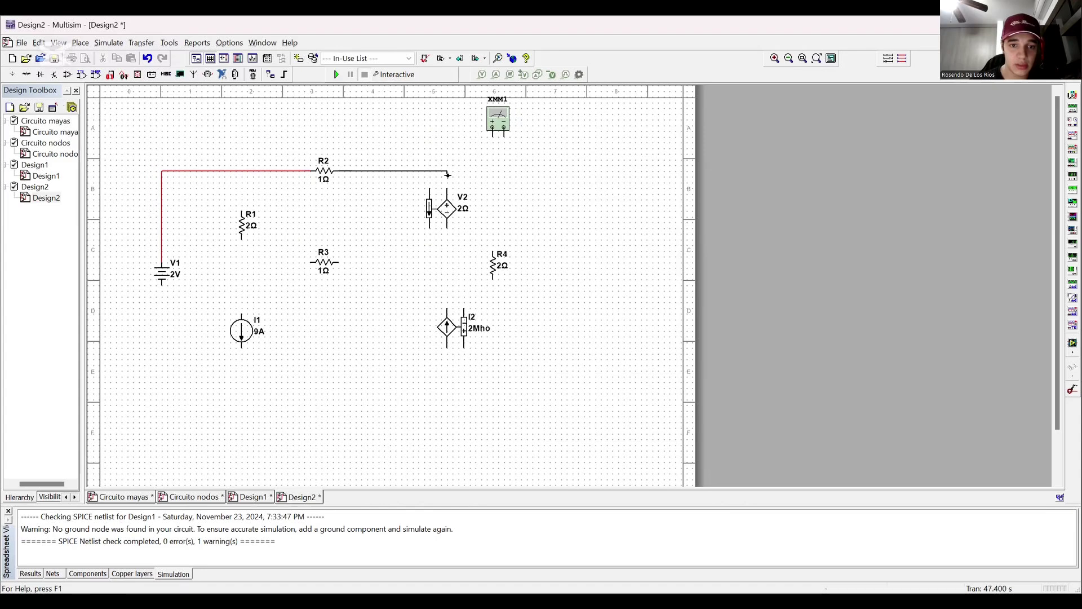
click(447, 189)
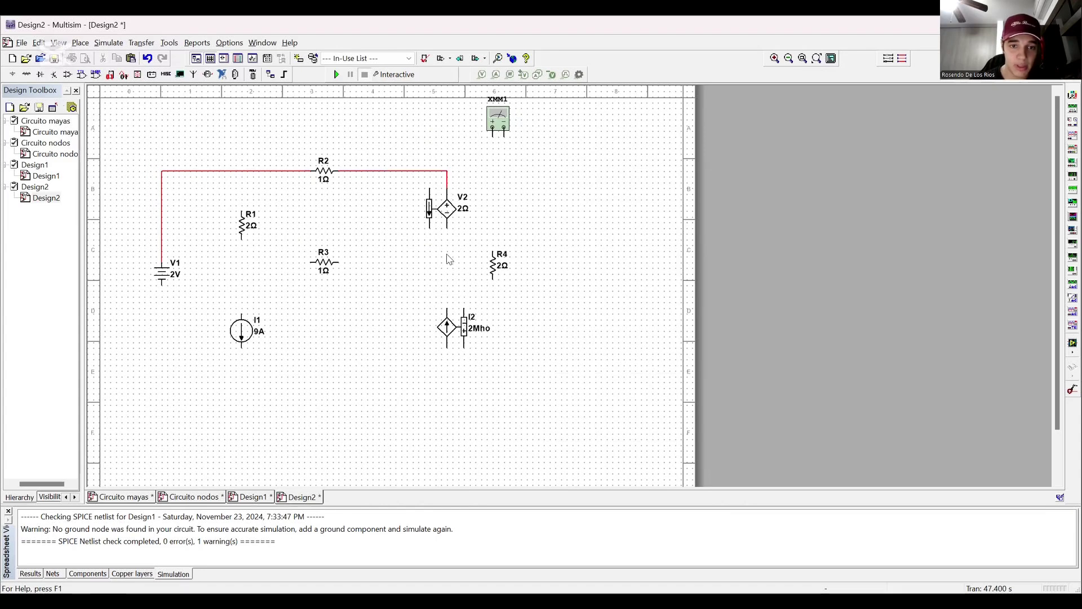
- Connect V2's negative output terminal straight down to the upper output terminal of current source I2
click(447, 227)
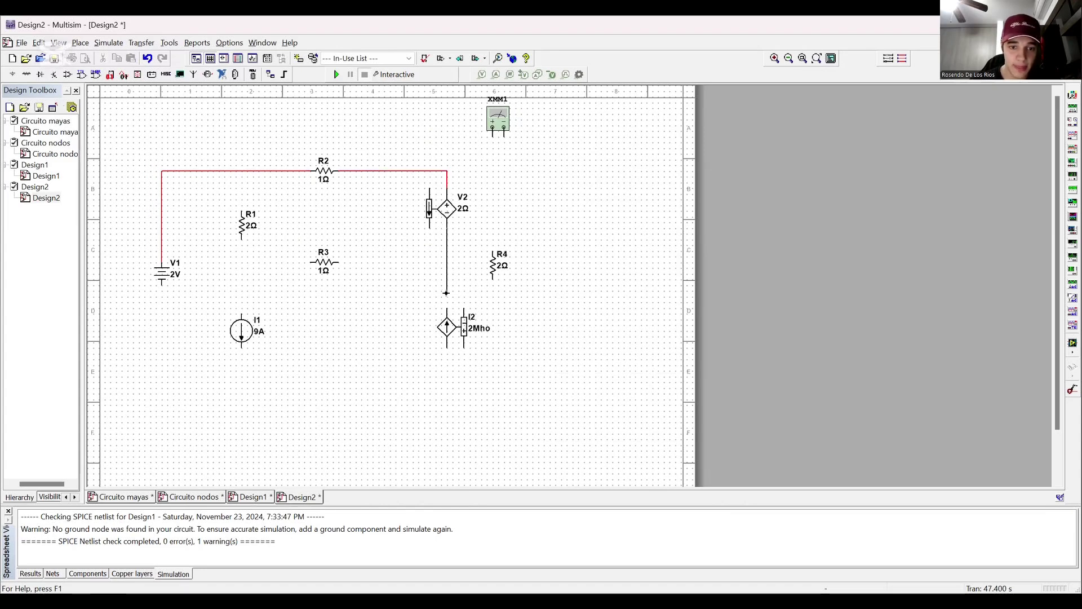
key(Escape)
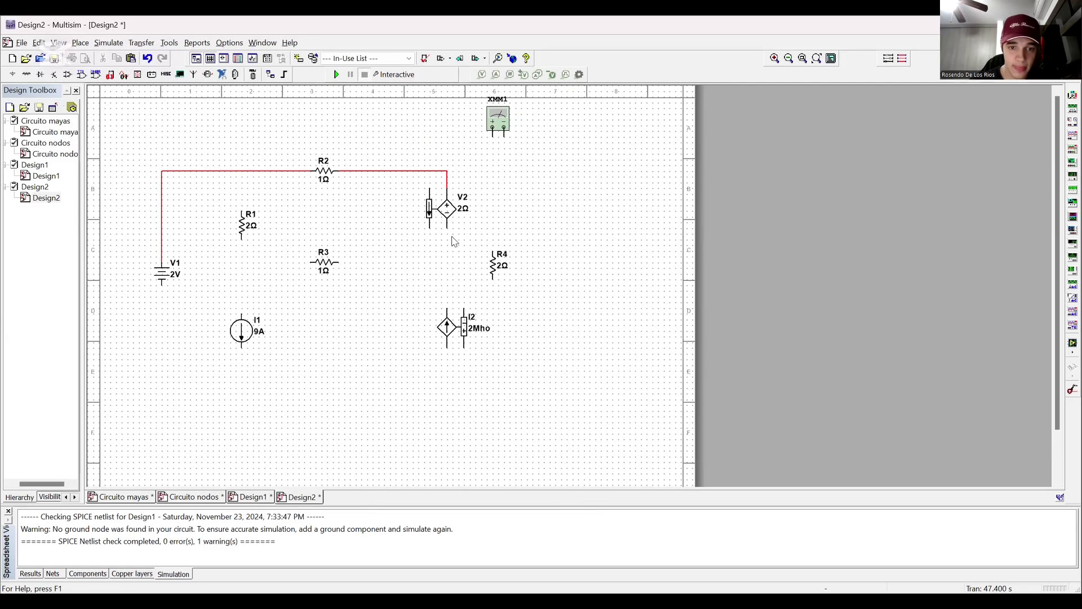
click(447, 228)
click(447, 310)
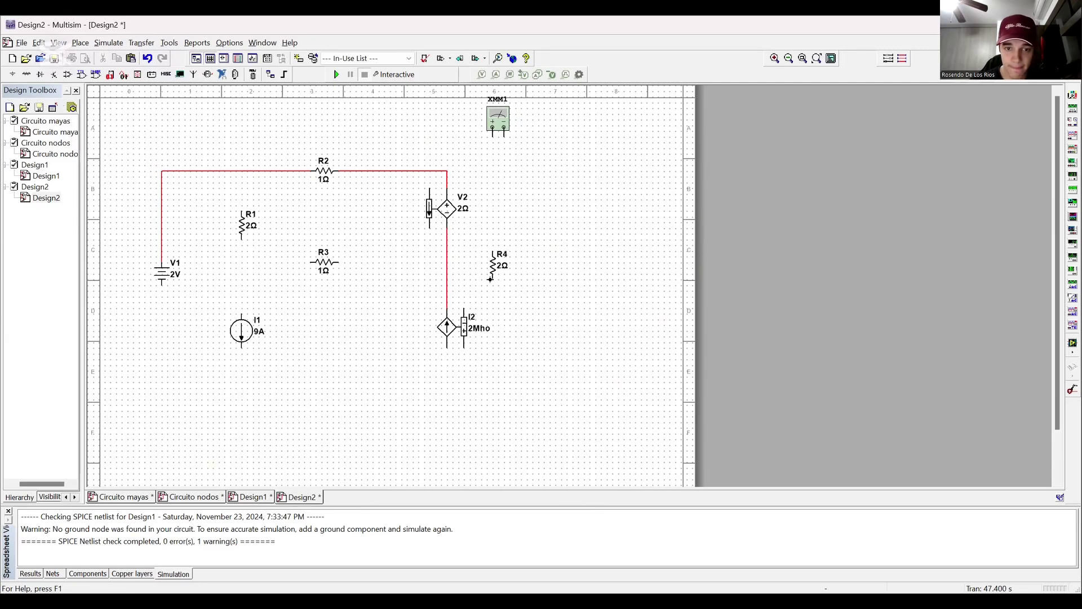
- Wire R4's lower end to V1's negative terminal as a bottom rail, and join the lower terminals of I1 and I2 to it
click(493, 279)
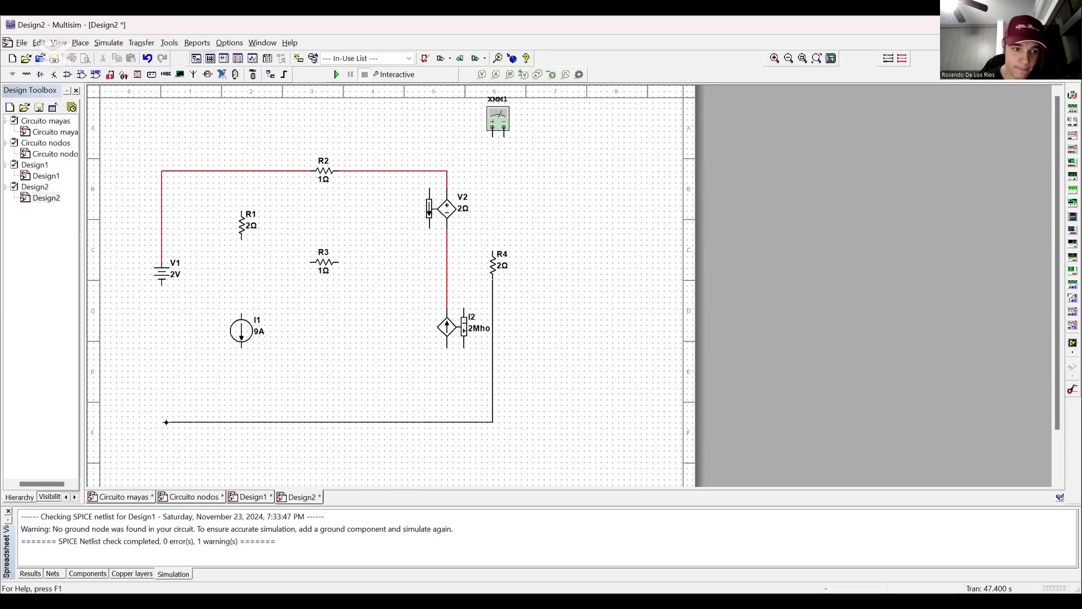
click(162, 283)
click(241, 349)
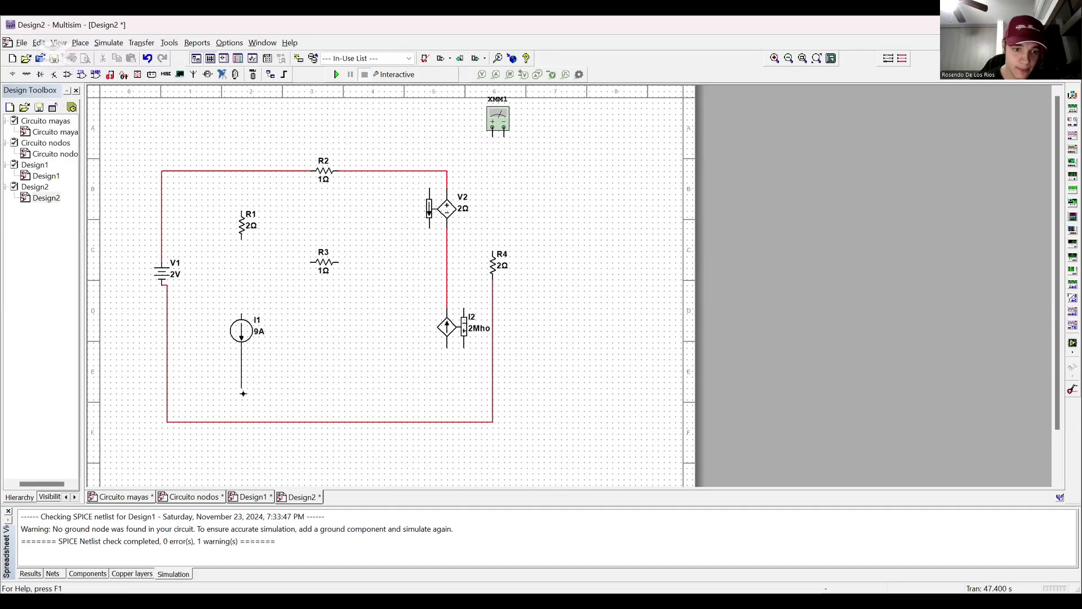
click(242, 421)
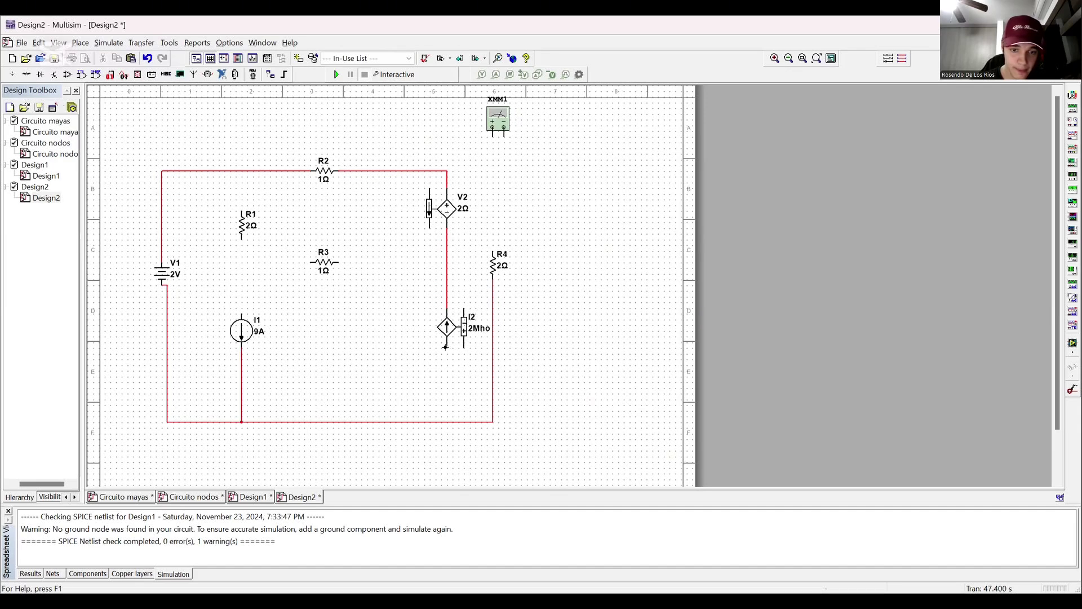
click(446, 348)
click(448, 423)
- Join R3's left end, R1's lower end and I1's upper terminal at a common node
click(310, 261)
click(241, 239)
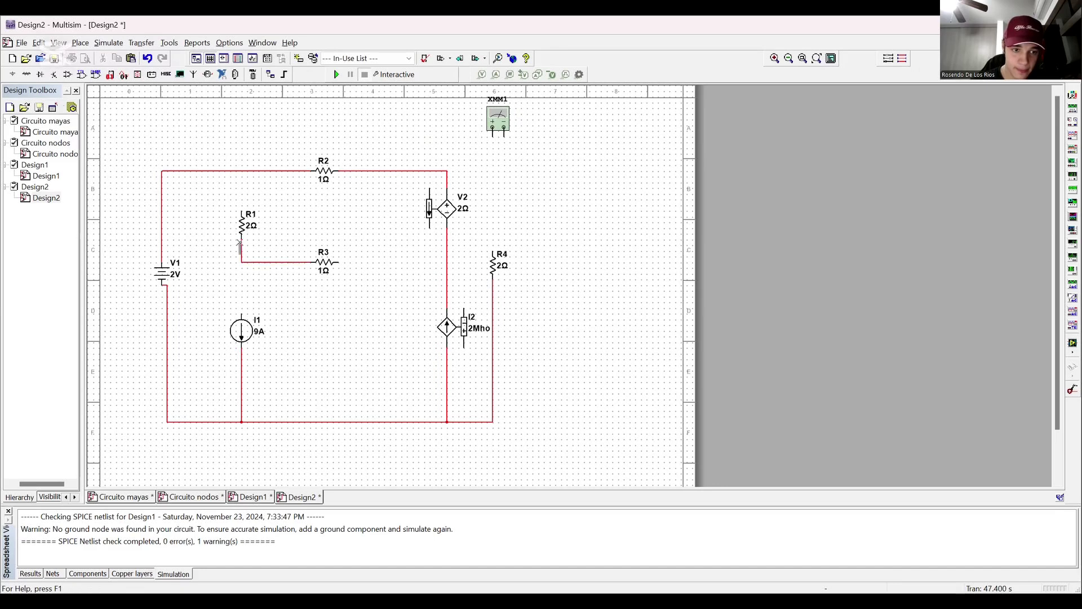
click(241, 308)
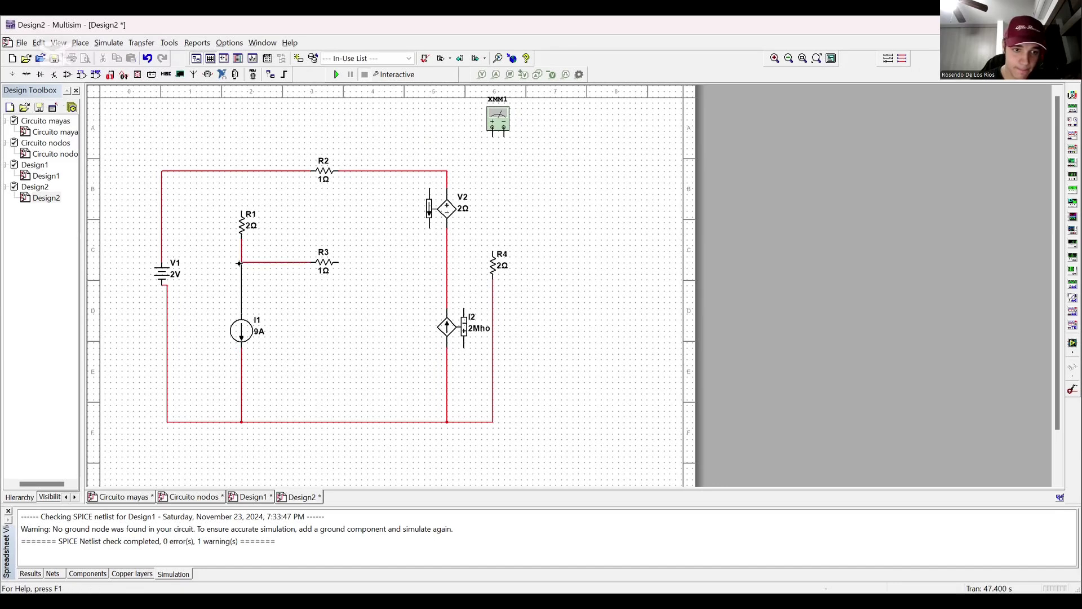
click(241, 263)
- Connect R1's upper end to the upper rail, and R3's right end to the wire between V2 and I2
click(241, 209)
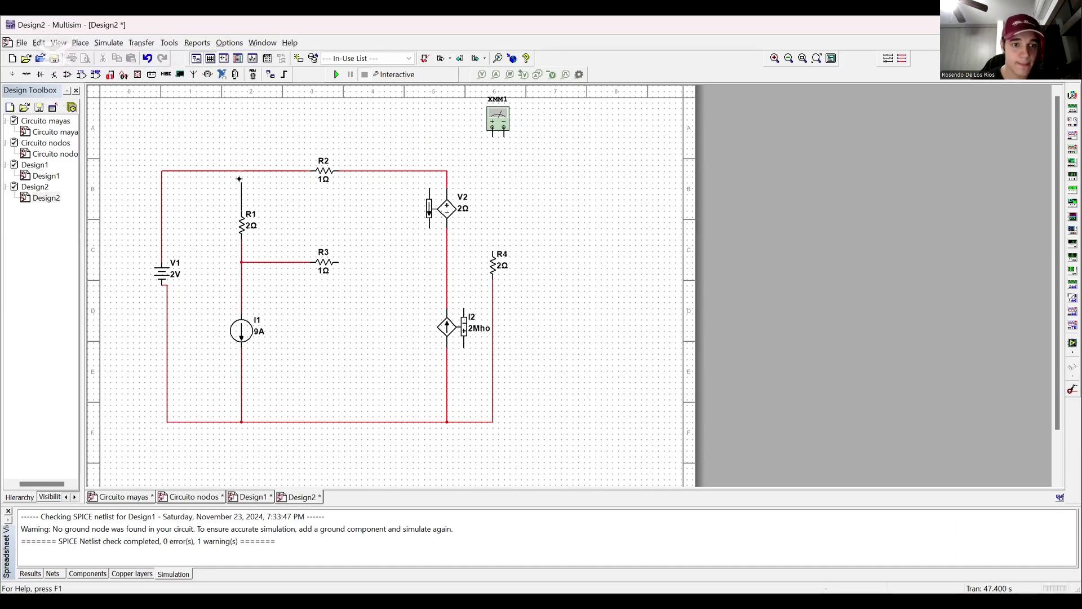
click(241, 170)
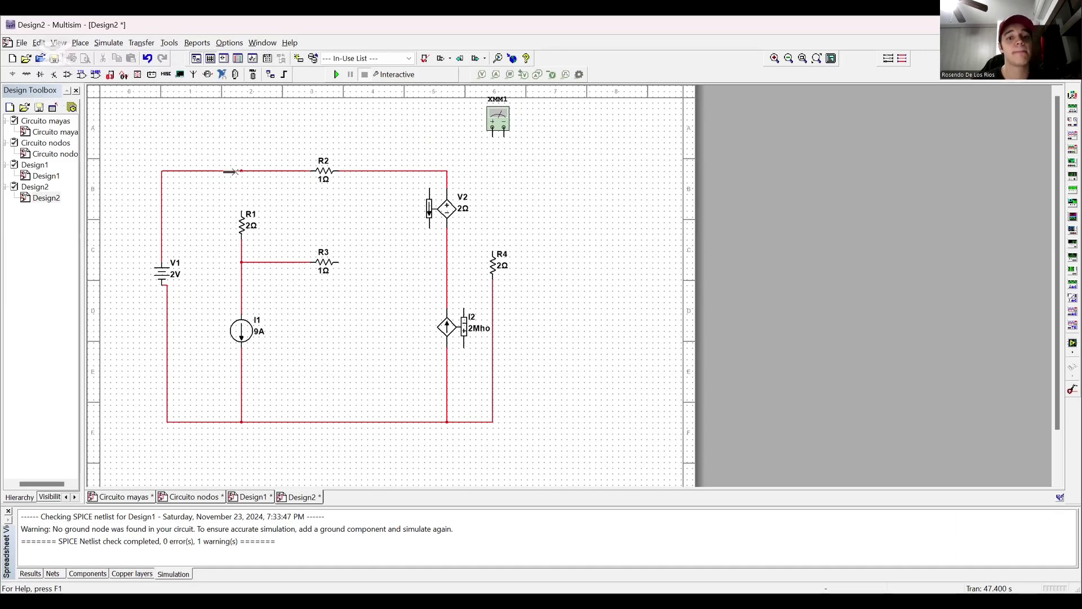
click(340, 264)
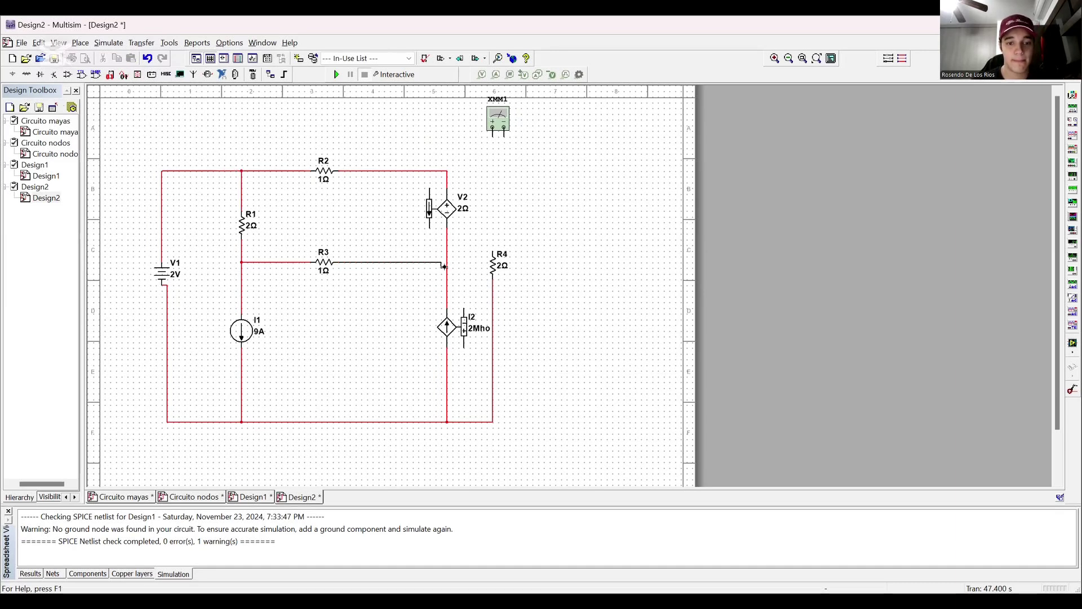
click(446, 267)
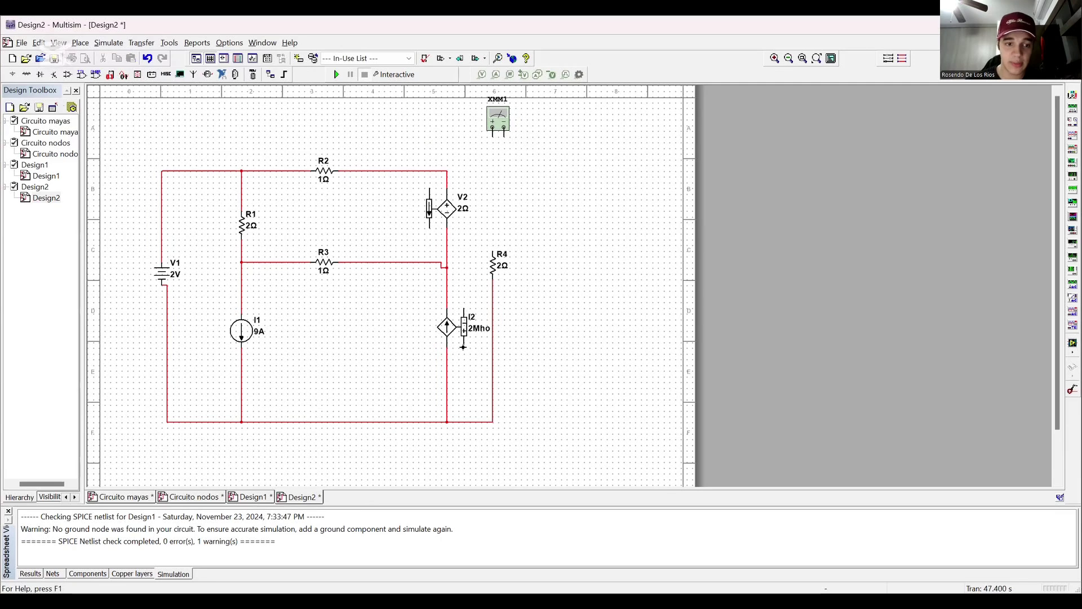
- Wire I2's control terminals across R1, the lower one above R1 and the upper one just below R1
click(243, 198)
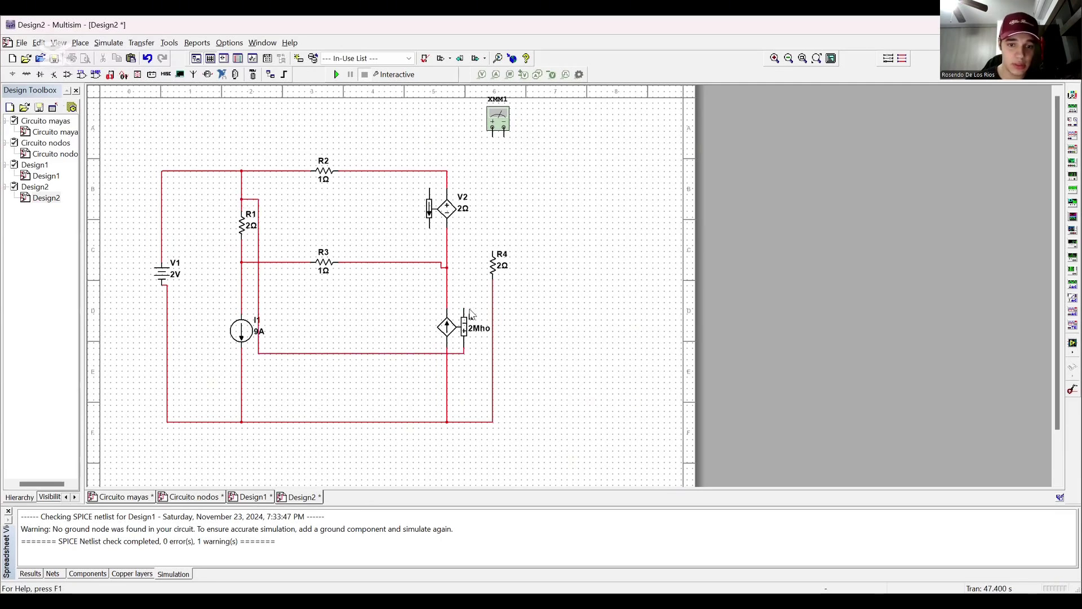
click(463, 309)
click(242, 245)
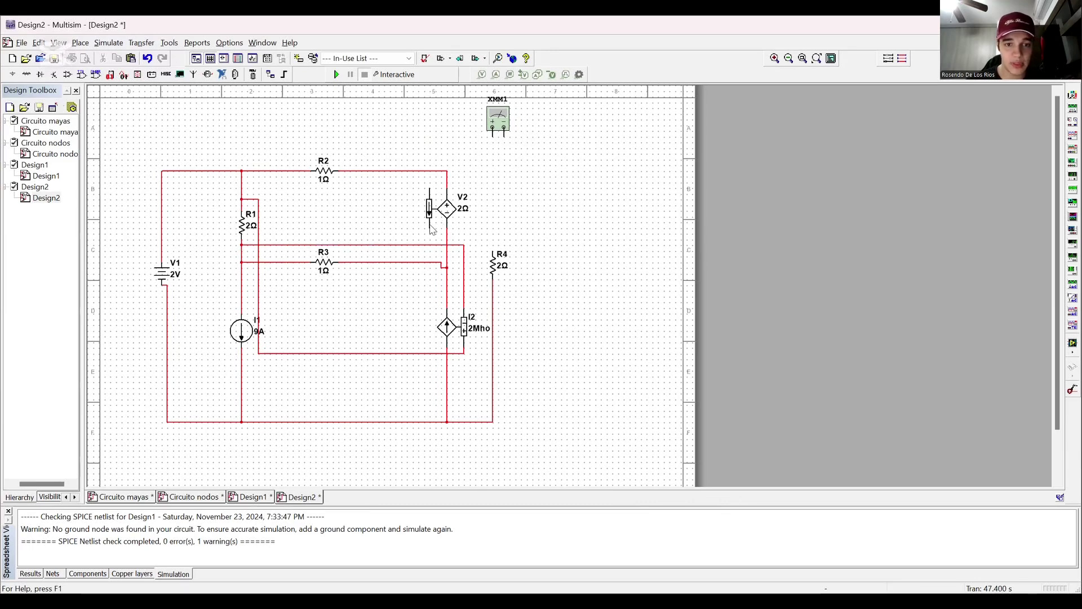
click(430, 188)
click(492, 137)
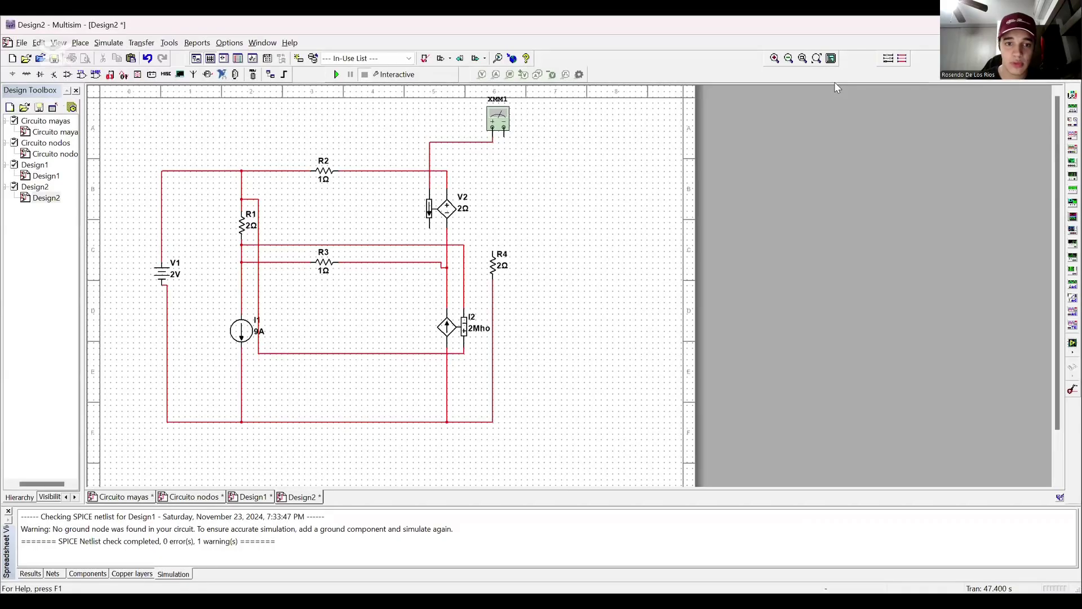
click(451, 142)
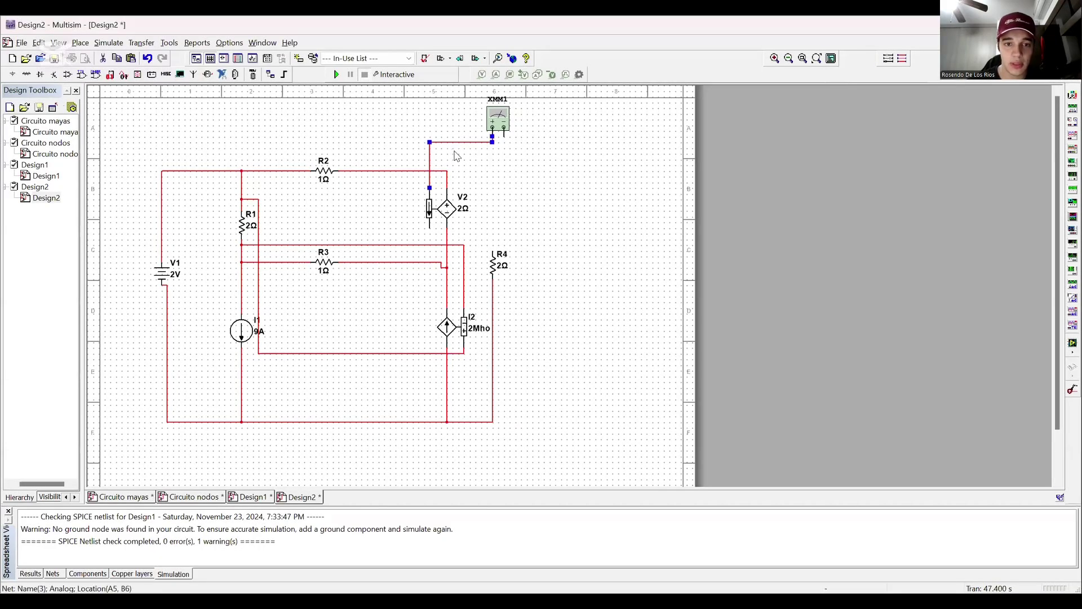
right_click(448, 144)
click(458, 150)
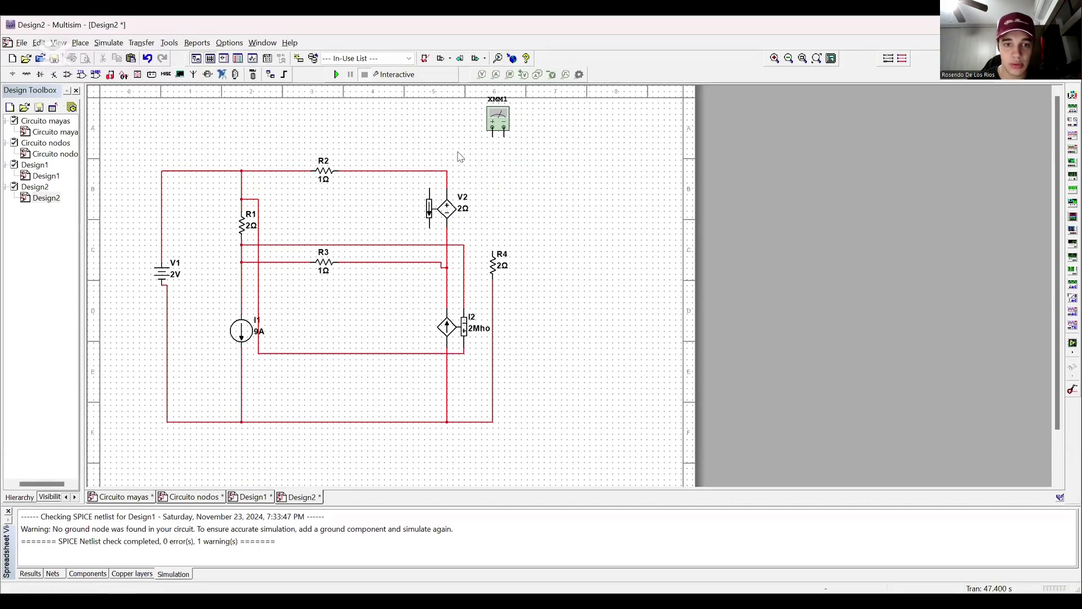
- Complete the series branch from R4's upper end through V2's control terminals and multimeter XMM1, negative to positive terminal, to the corner joining R2 and V2
click(431, 226)
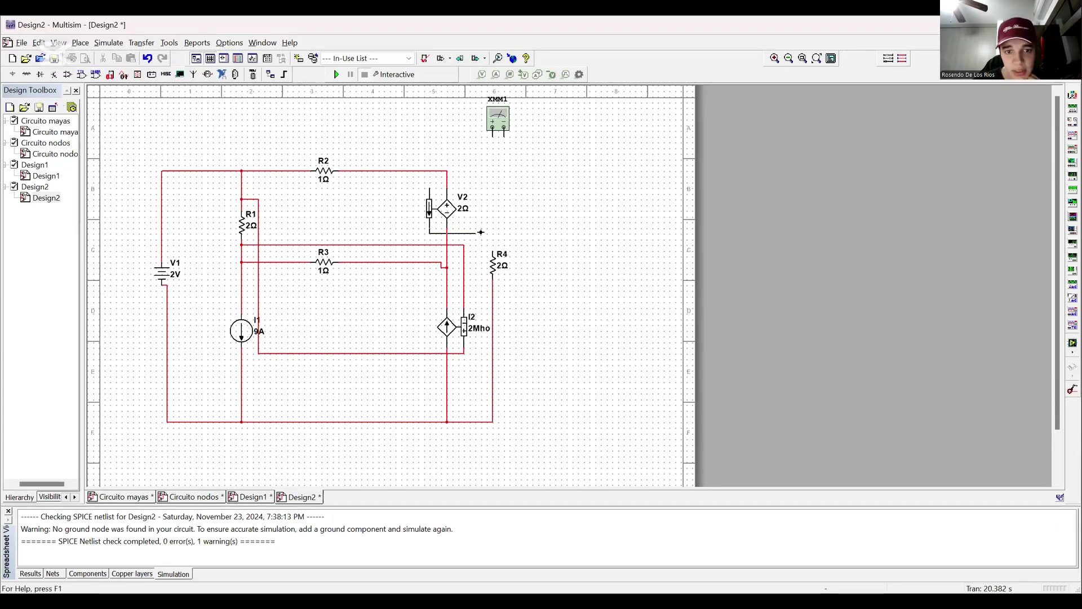
click(506, 135)
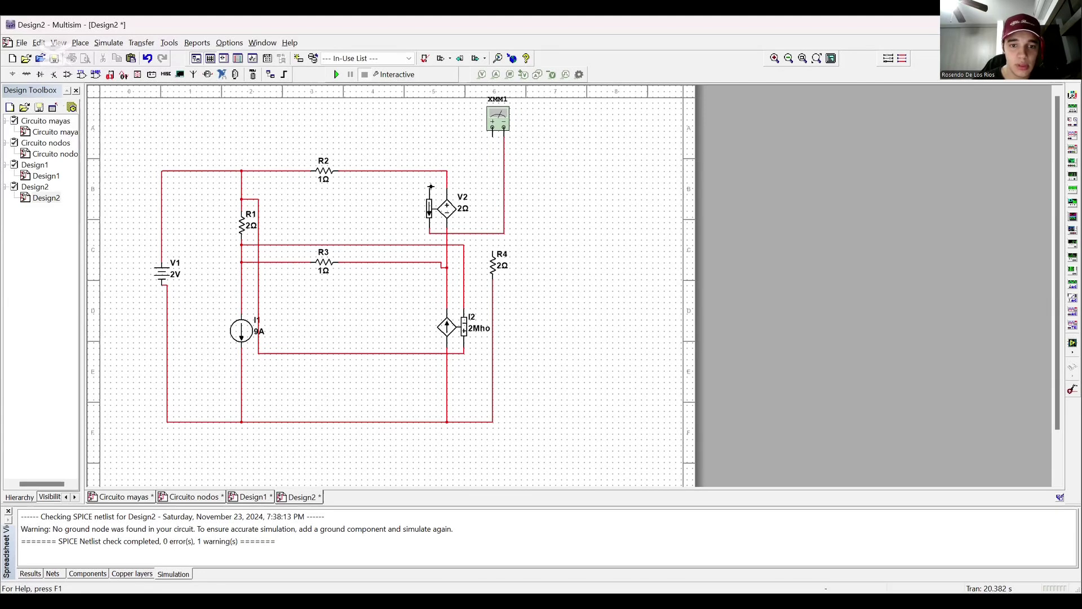
click(429, 186)
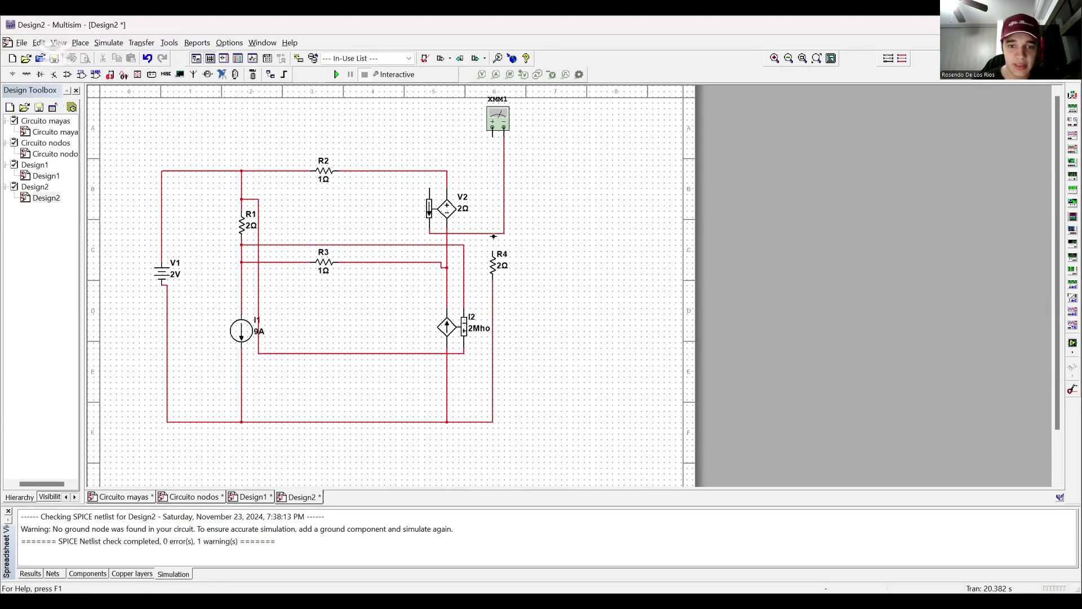
click(495, 255)
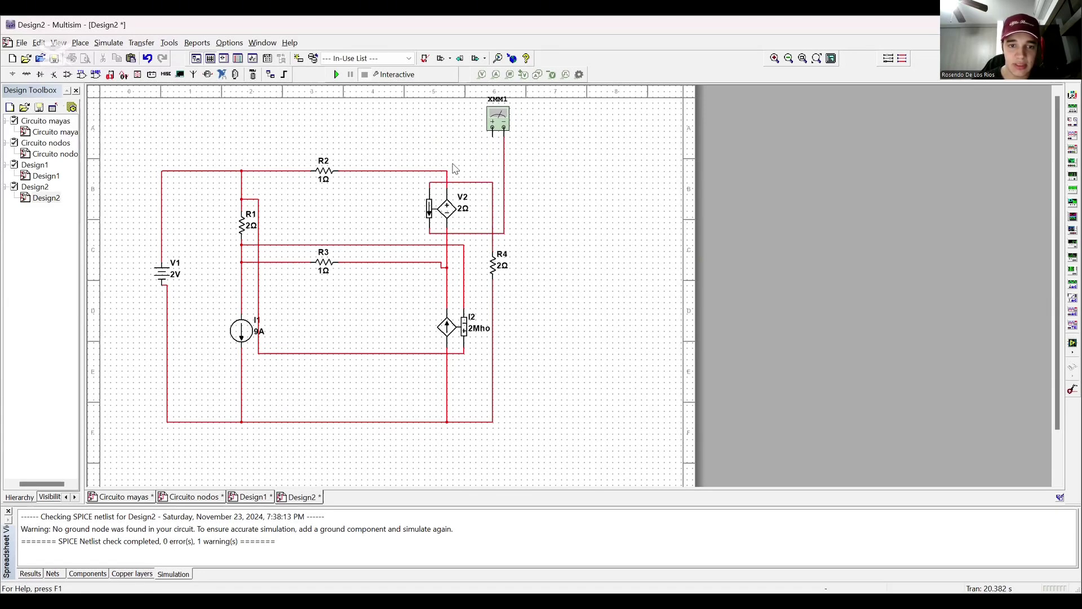
click(492, 134)
click(448, 171)
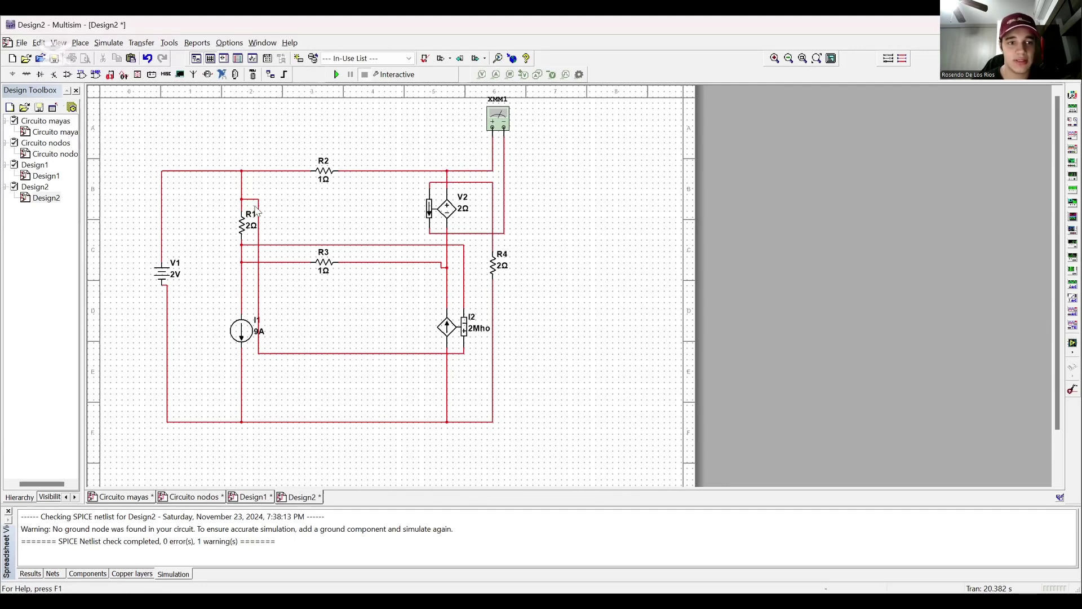
- Run the Design2 simulation, read multimeter XMM1 in DC voltage and current modes, and close its display
click(337, 75)
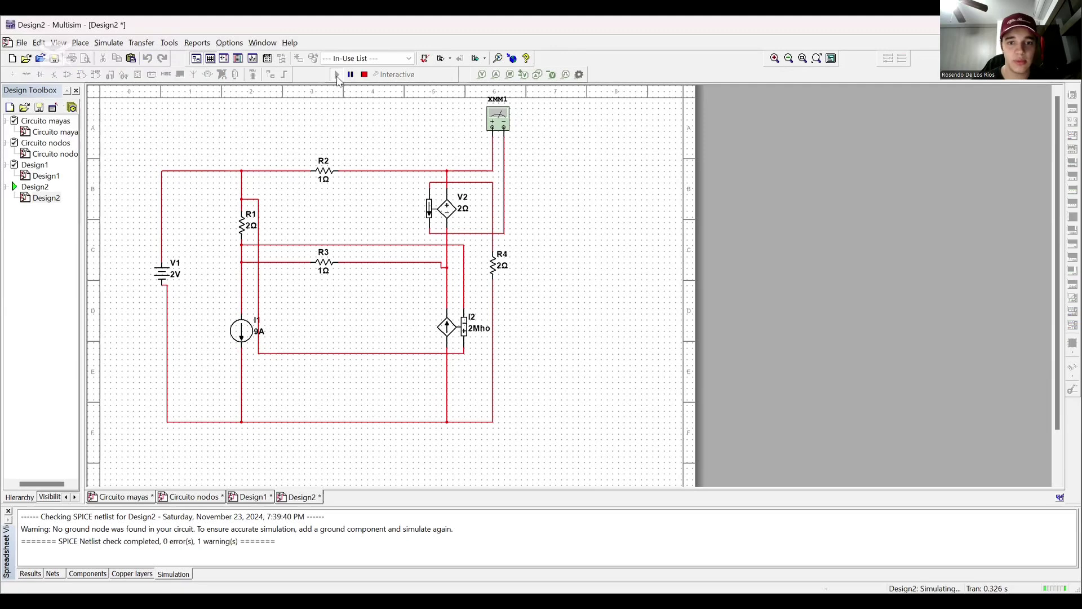
double_click(508, 120)
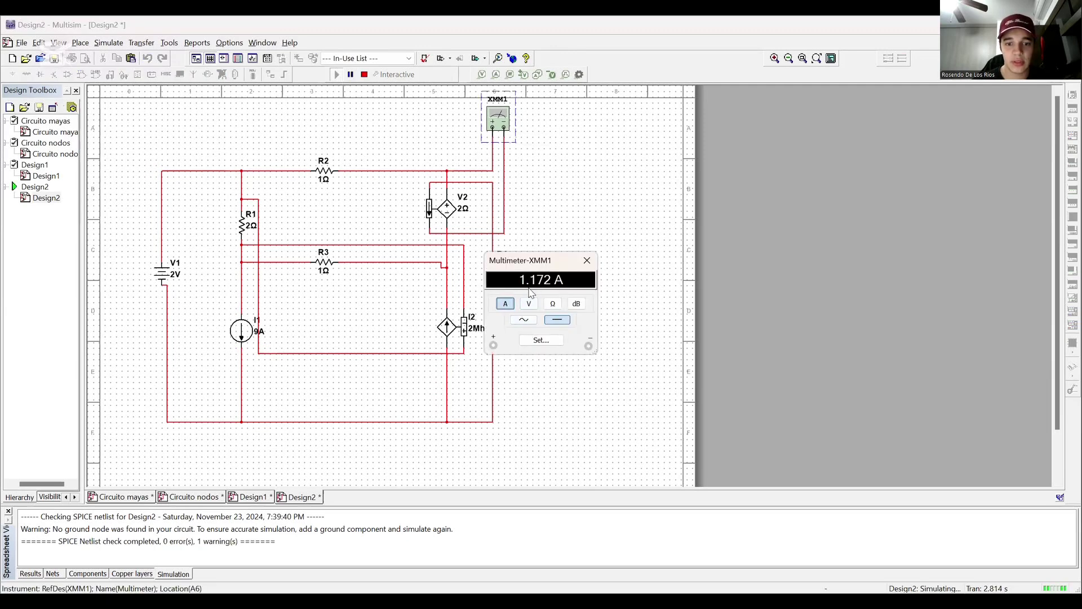
click(527, 304)
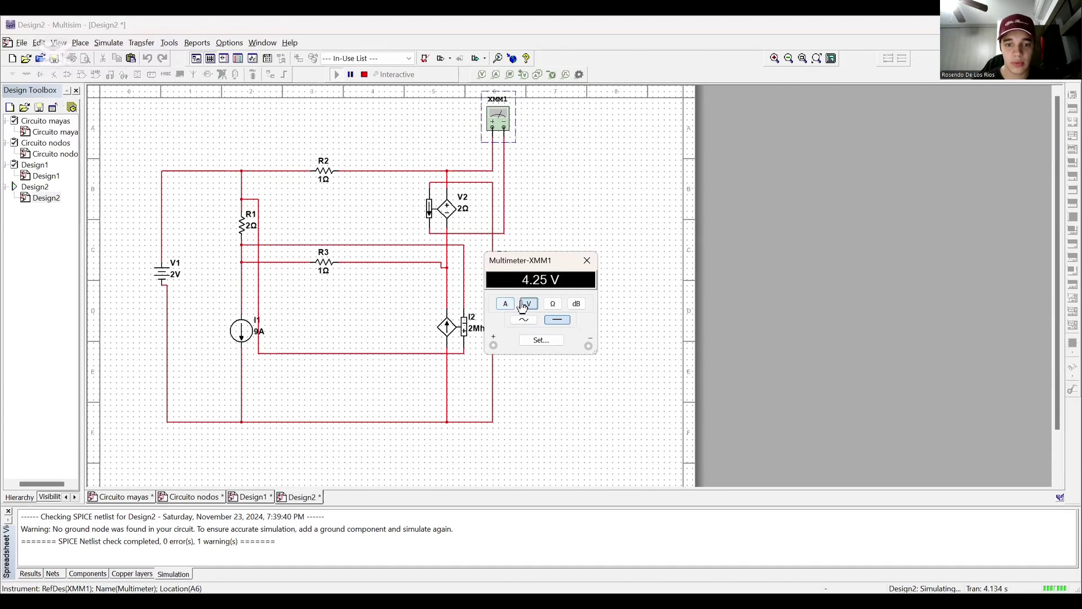
click(504, 305)
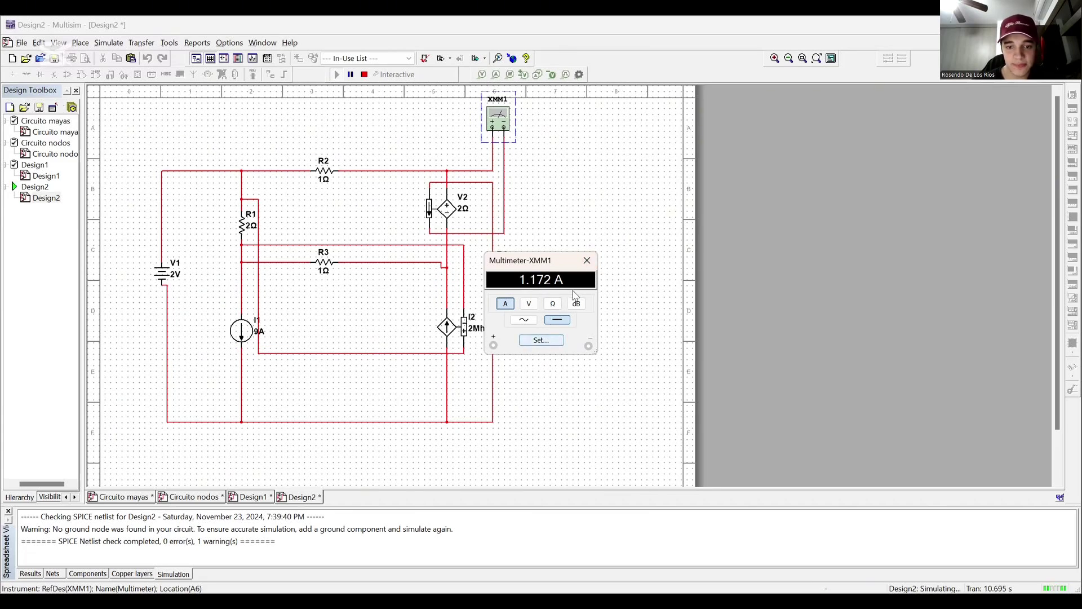
click(586, 261)
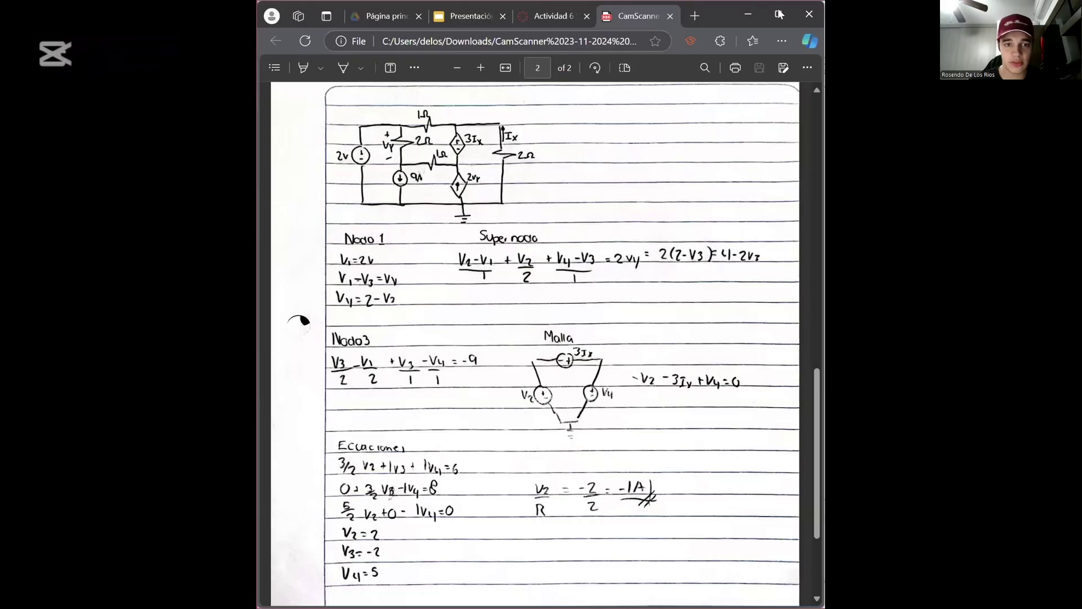
- Maximize the browser window with the scanned PDF and examine the supermesh circuit and hand calculations on page 1
click(779, 14)
scroll(529, 371, up, 3)
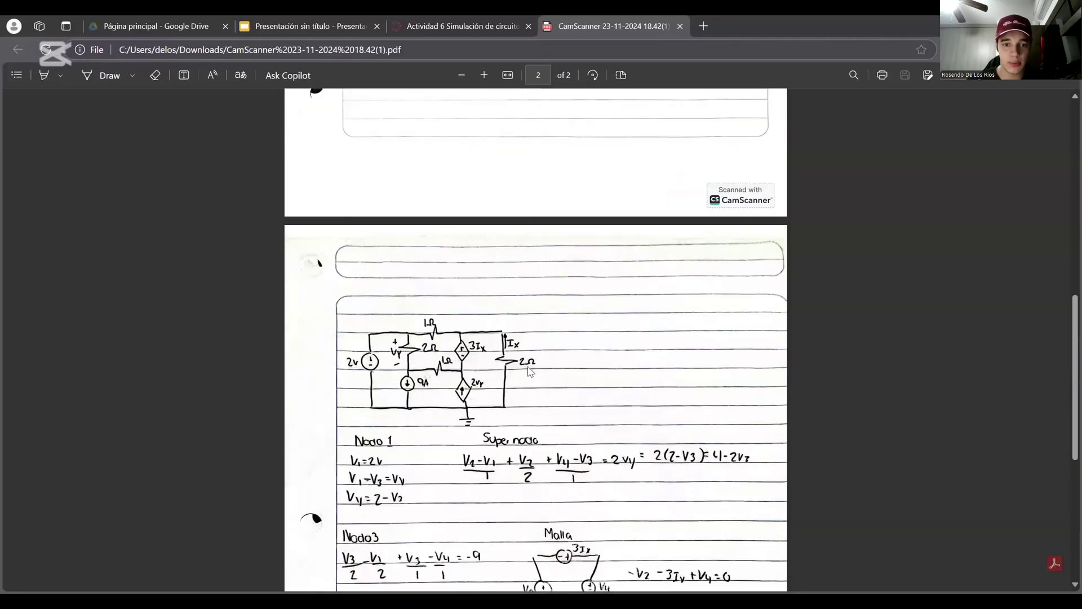
scroll(529, 371, up, 5)
scroll(546, 180, down, 1)
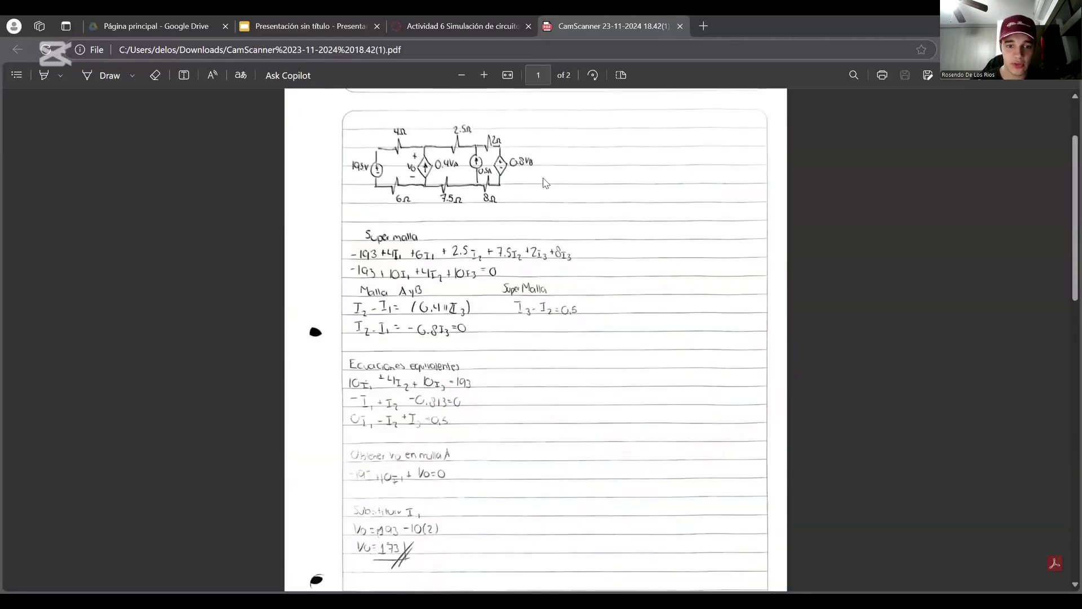
scroll(419, 284, down, 2)
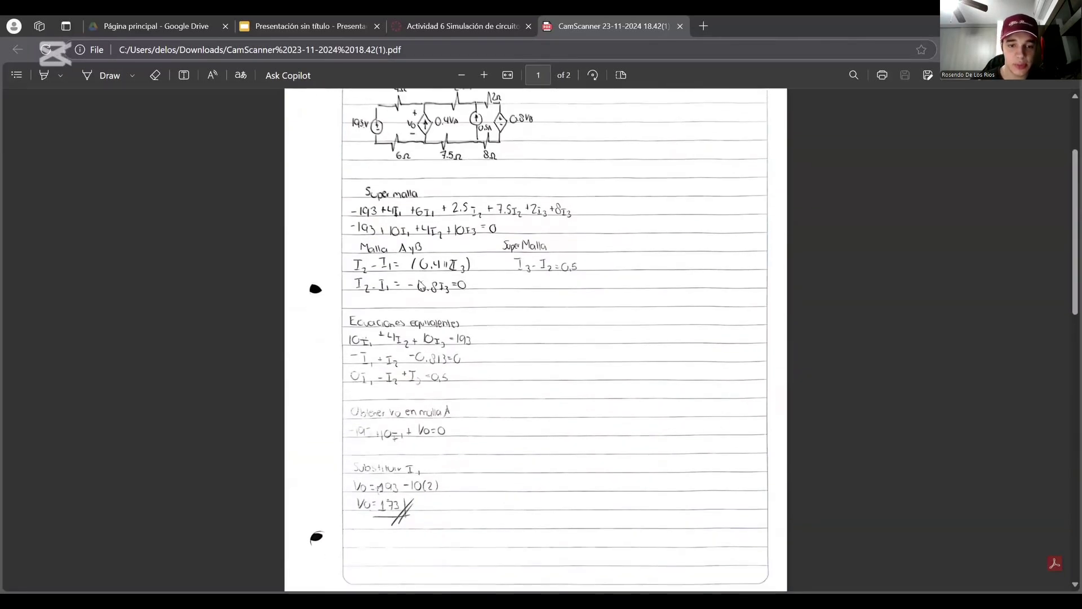
scroll(419, 327, up, 2)
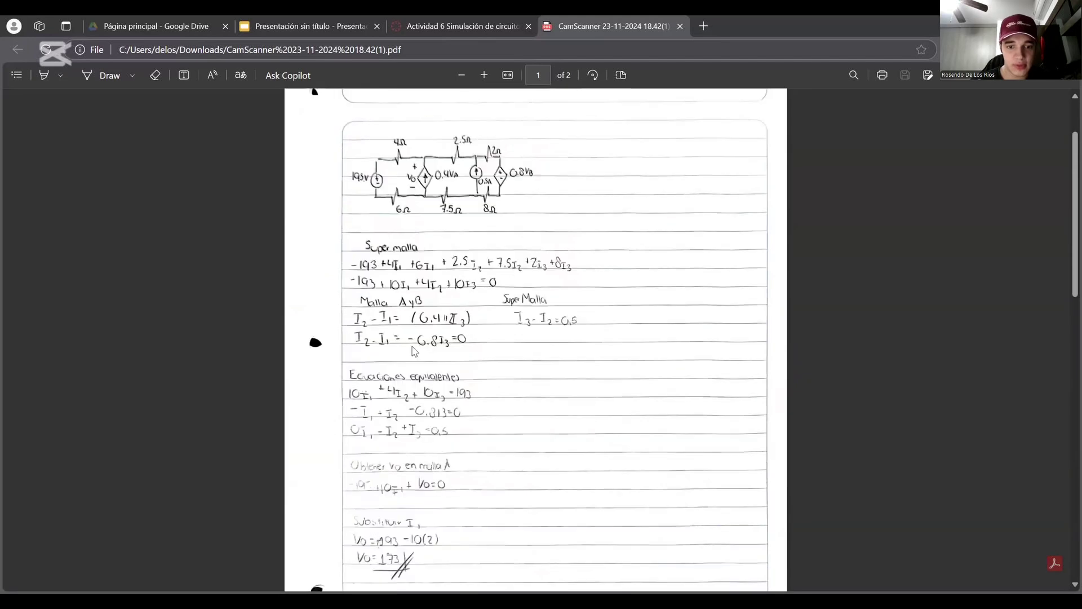
scroll(414, 351, down, 1)
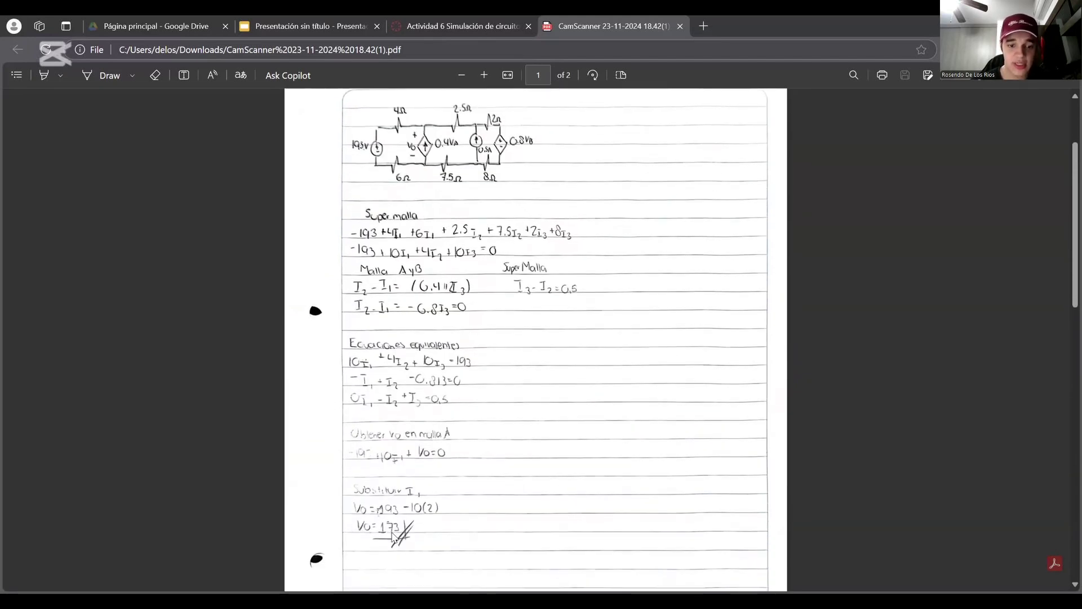
- Examine the supernode circuit, node equations and final current calculation on page 2 of the scanned PDF
scroll(393, 535, down, 18)
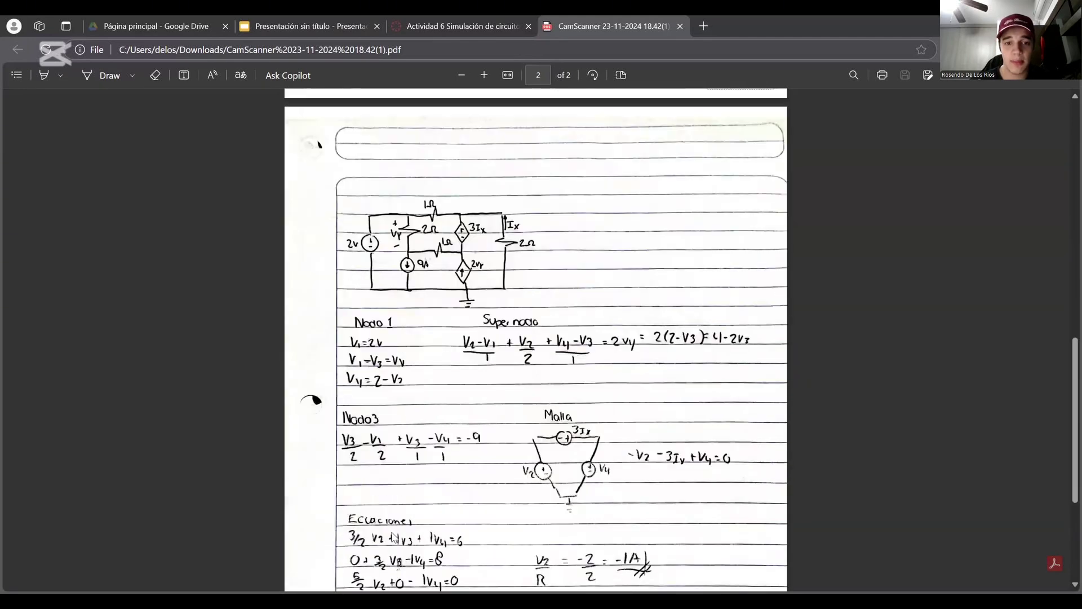
scroll(393, 536, down, 2)
scroll(512, 317, down, 2)
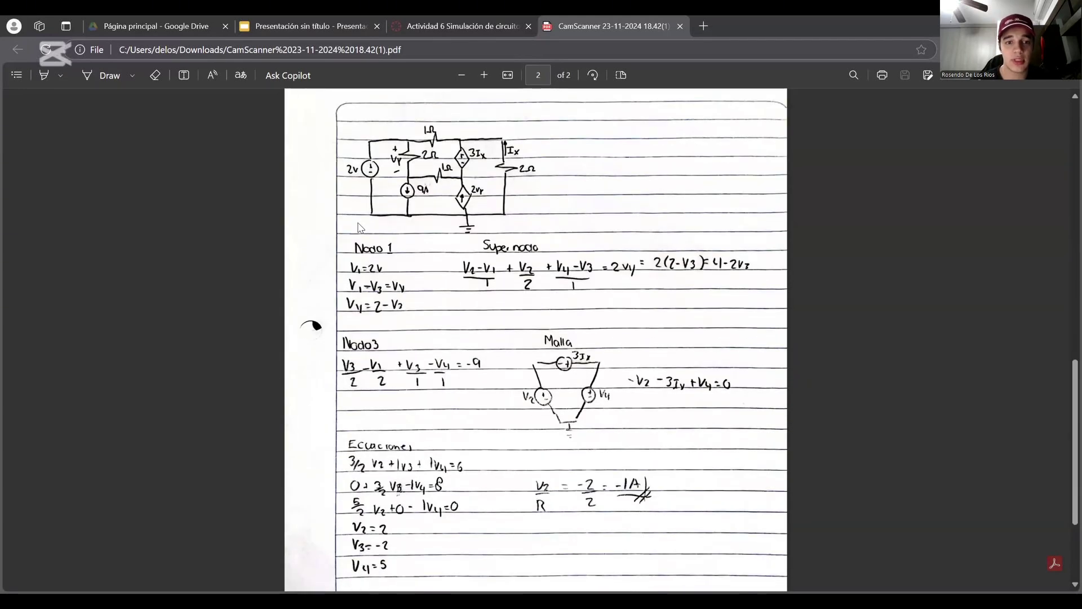
scroll(512, 318, down, 1)
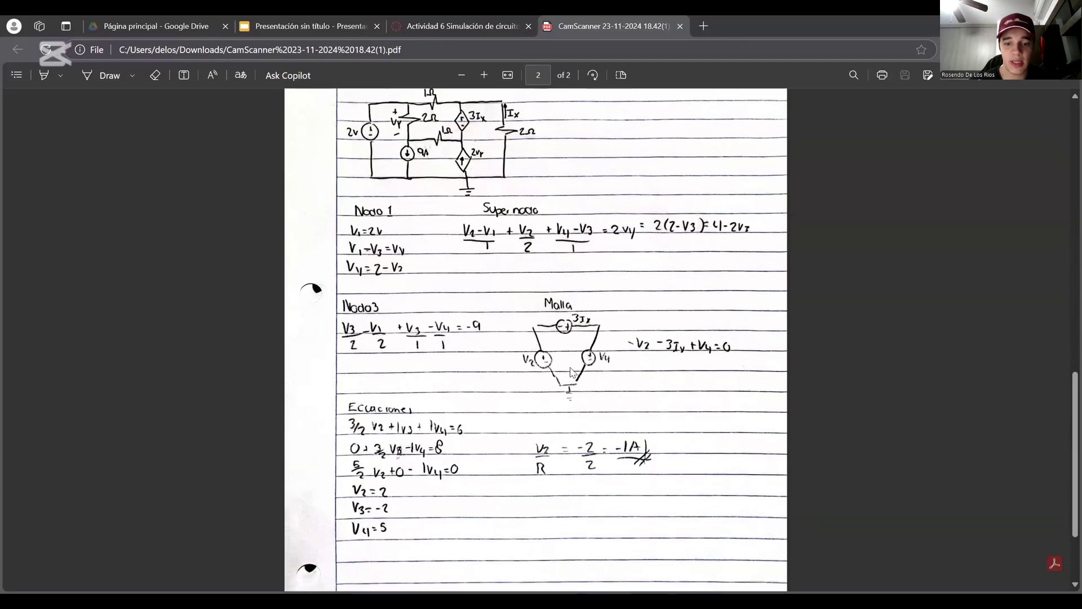
scroll(612, 440, down, 3)
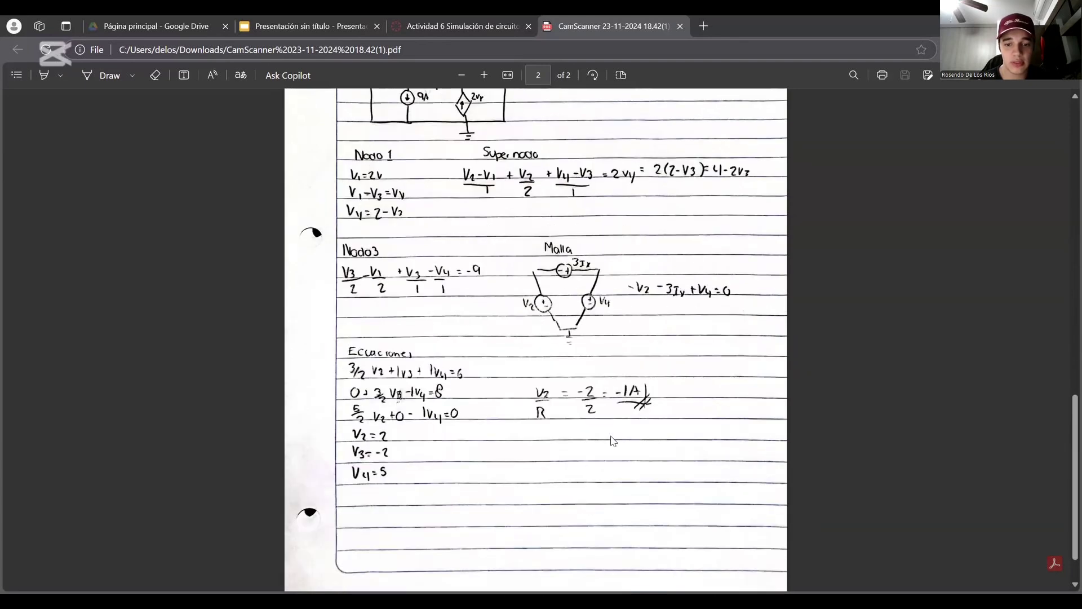
scroll(540, 105, up, 3)
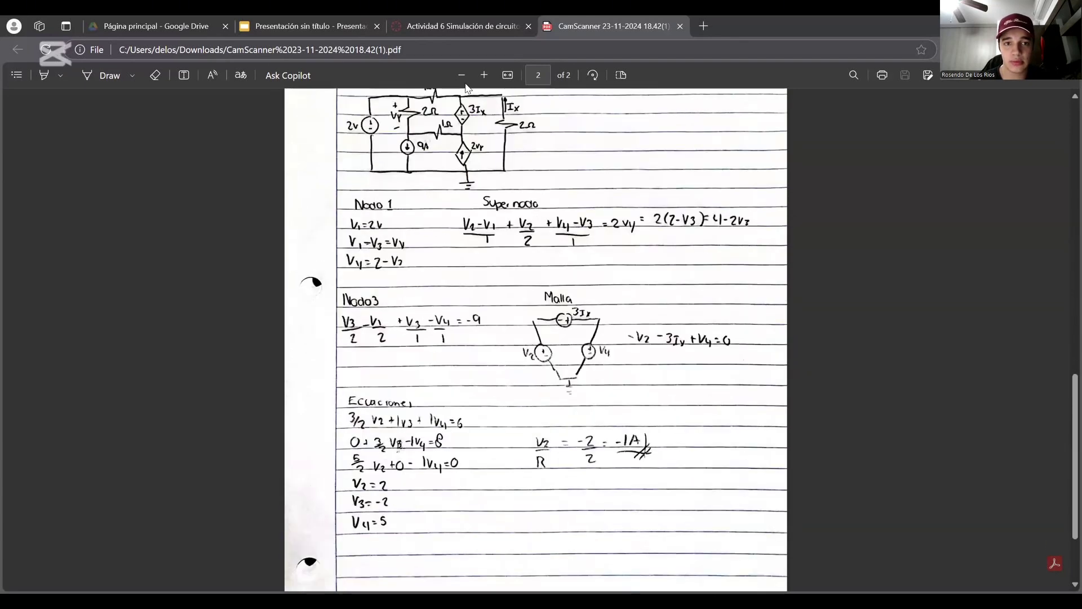